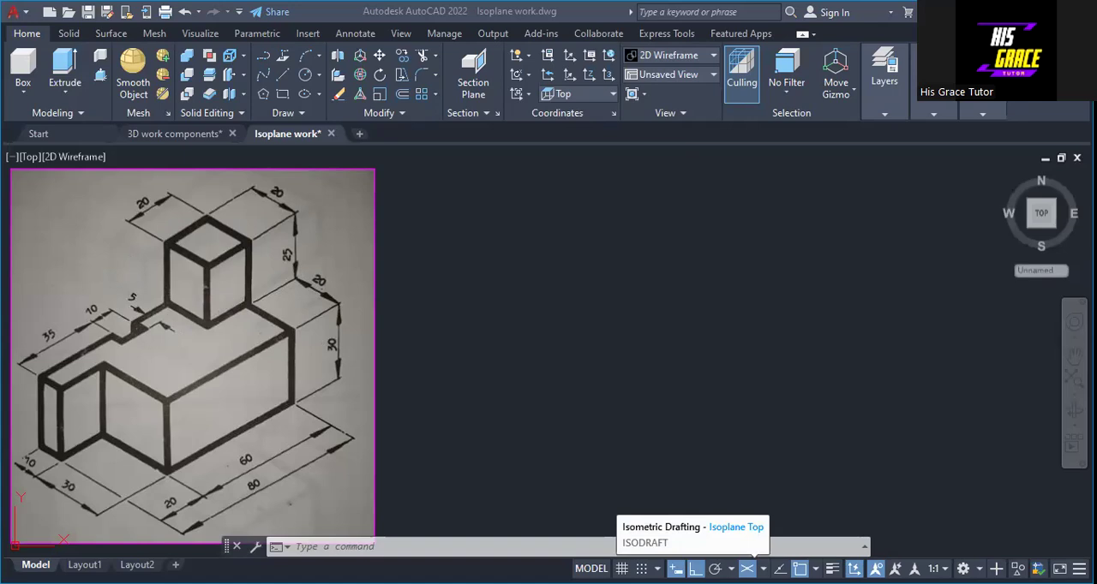
# Step: Switch the workspace to Drafting & Annotation
pyautogui.click(764, 569)
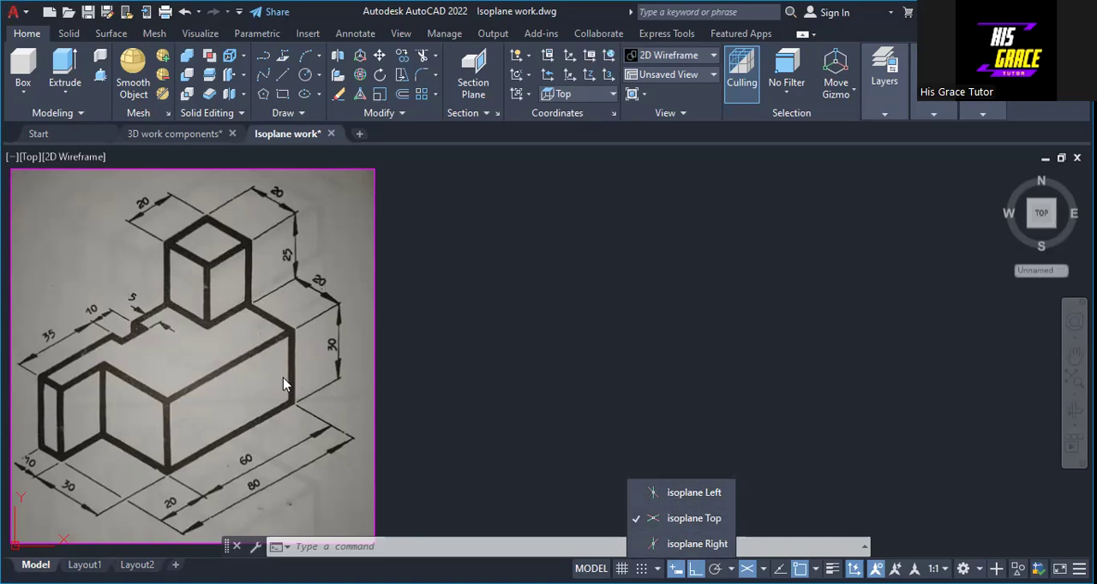
pyautogui.click(725, 290)
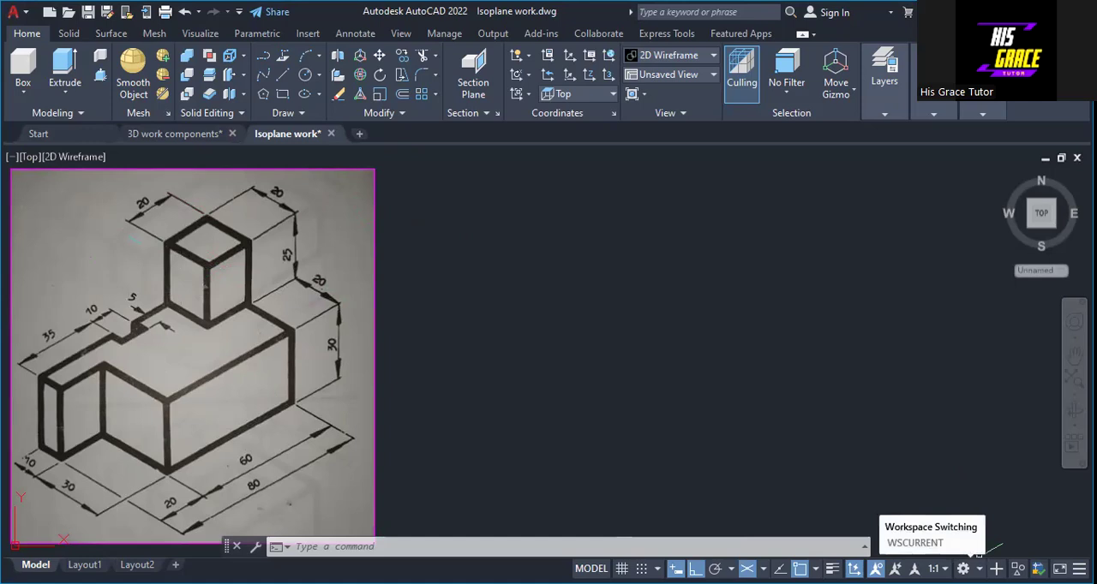
pyautogui.click(850, 429)
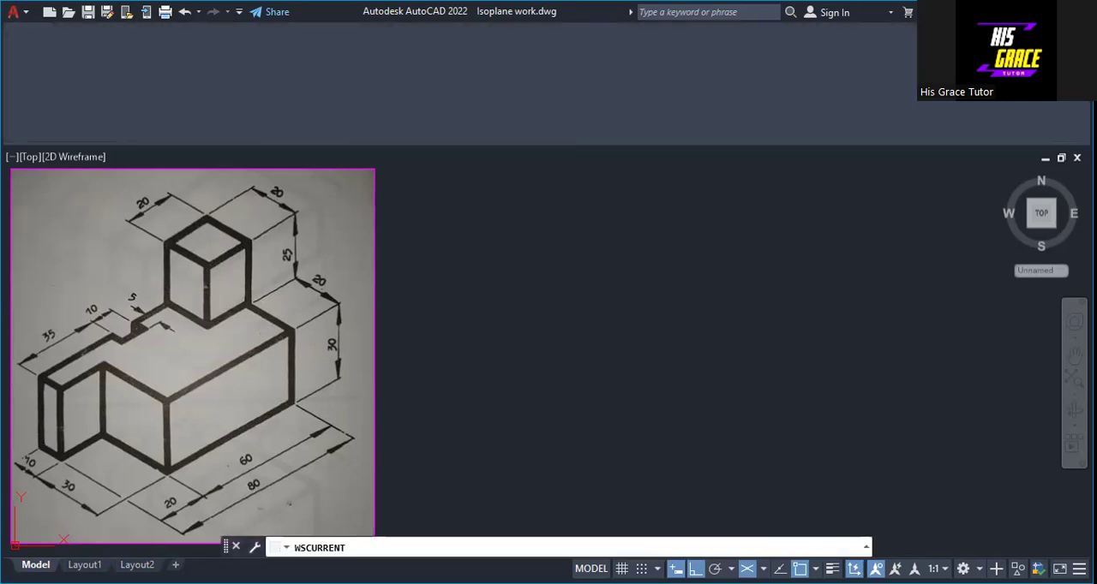
pyautogui.press('Escape')
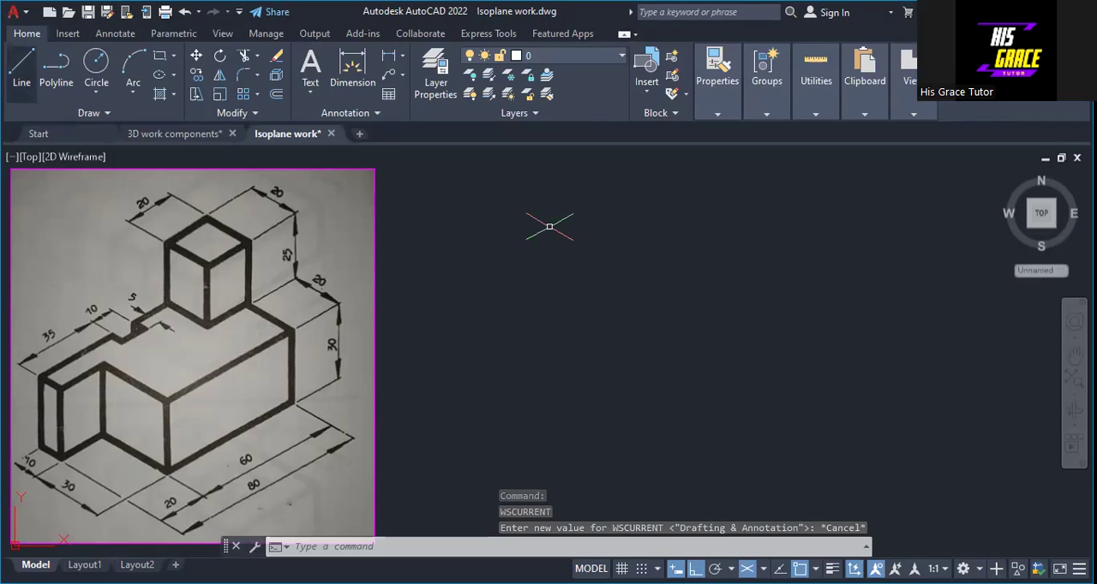
pyautogui.write('l')
pyautogui.press('Return')
pyautogui.press('Escape')
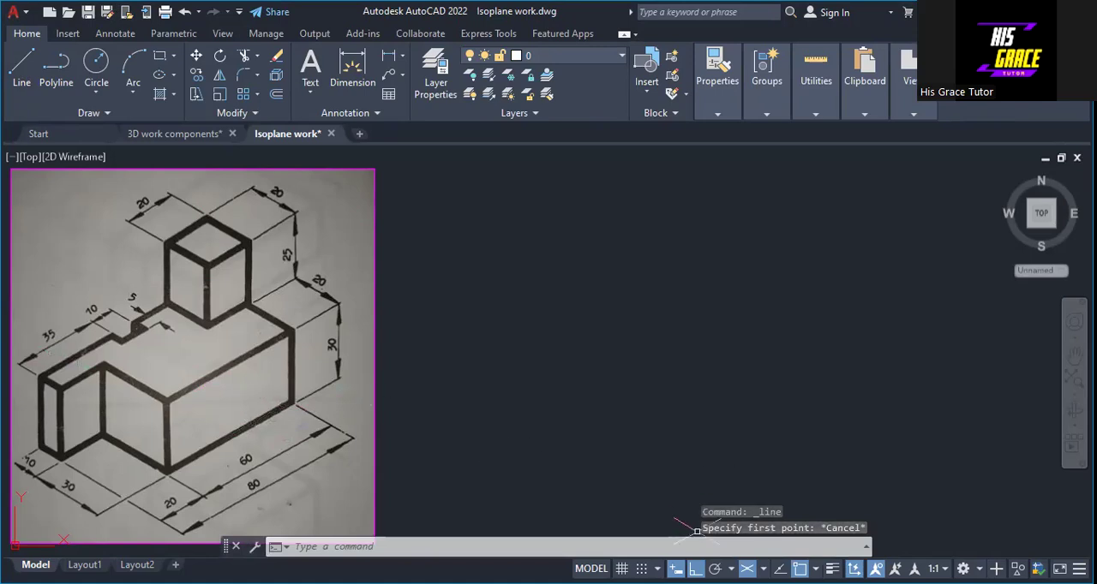
# Step: On isoplane Right, draw the closed 60 by 30 front face with lines in the empty area beside the reference image
pyautogui.click(763, 569)
pyautogui.click(725, 545)
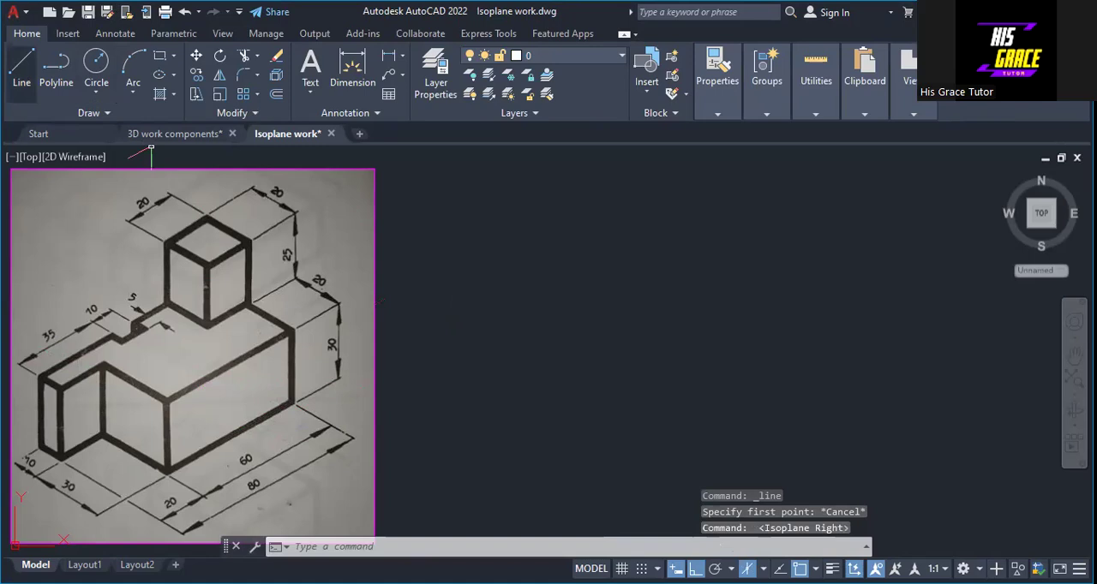
pyautogui.click(21, 69)
pyautogui.click(760, 365)
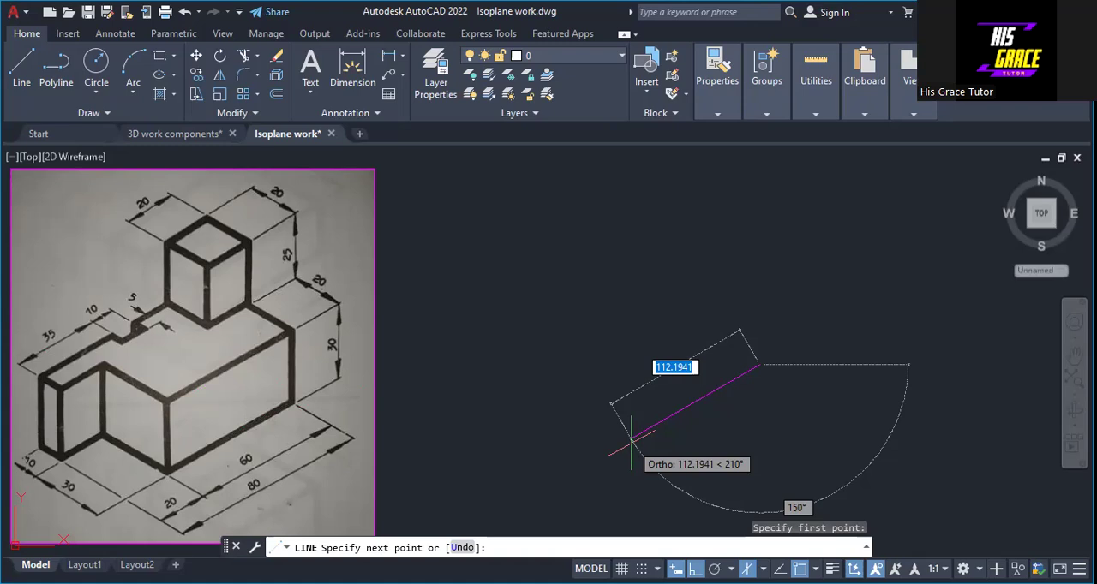
pyautogui.write('60')
pyautogui.press('Return')
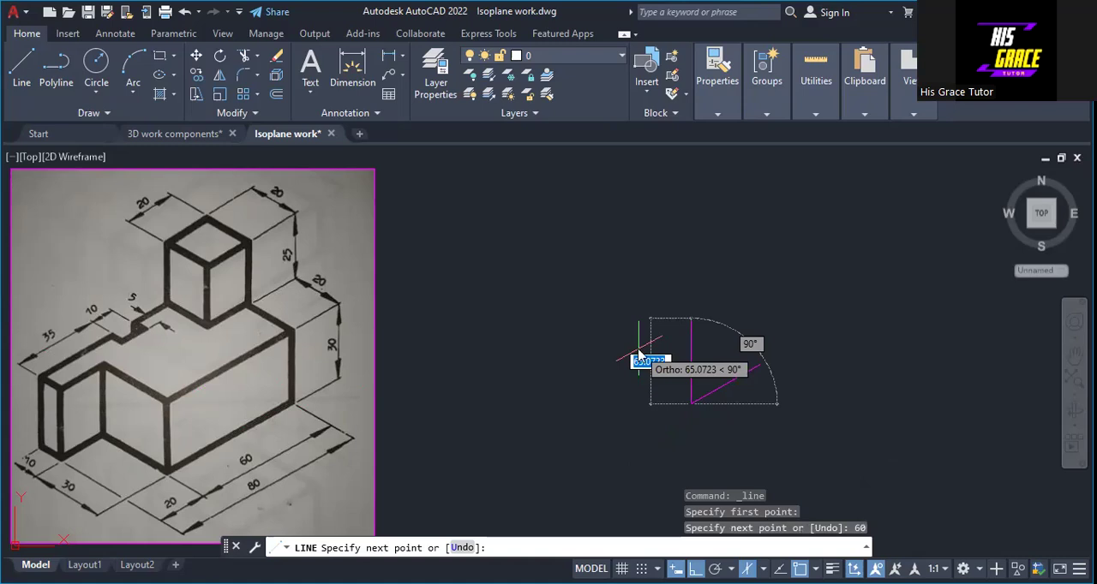
pyautogui.write('30')
pyautogui.press('Return')
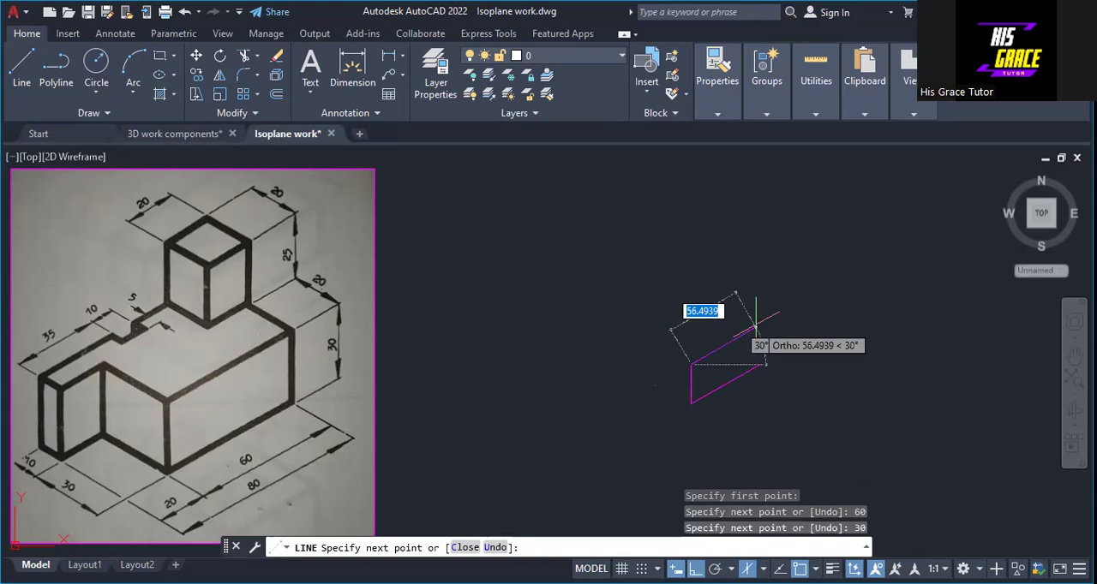
pyautogui.write('60')
pyautogui.press('Return')
pyautogui.write('30')
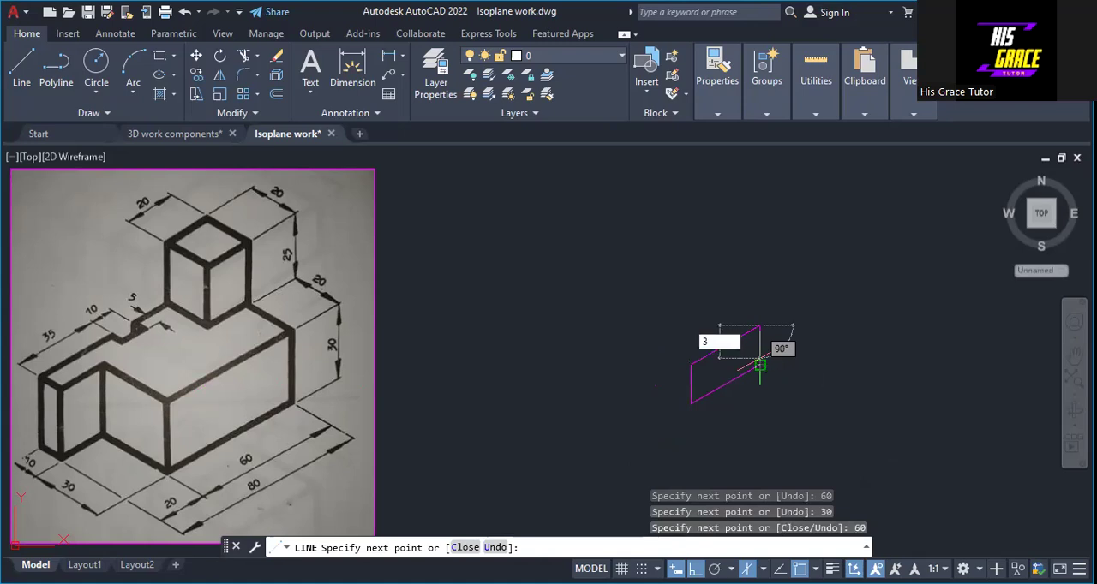
pyautogui.press('Return')
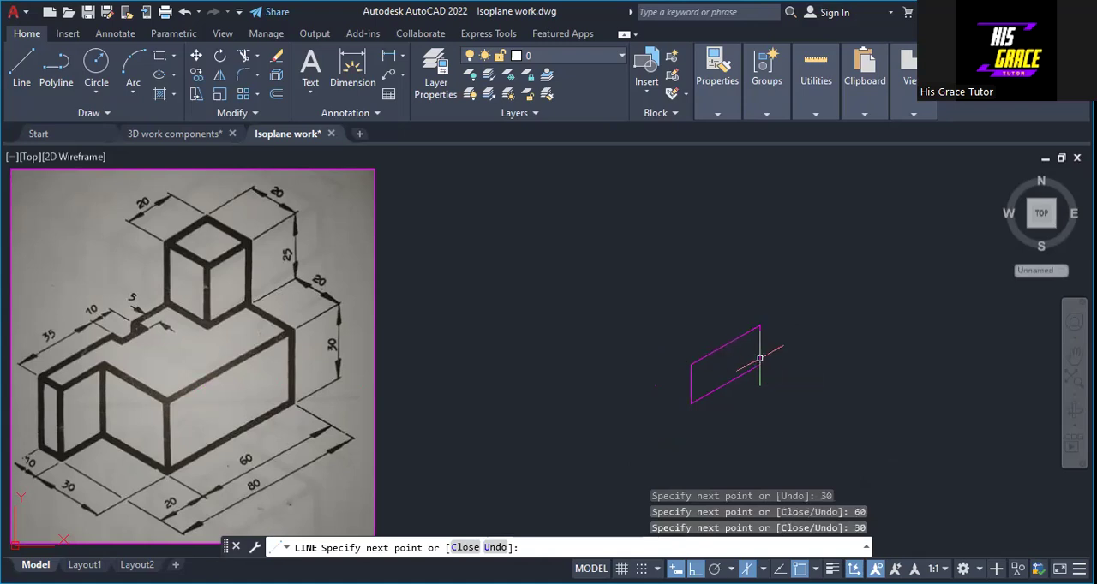
pyautogui.press('Escape')
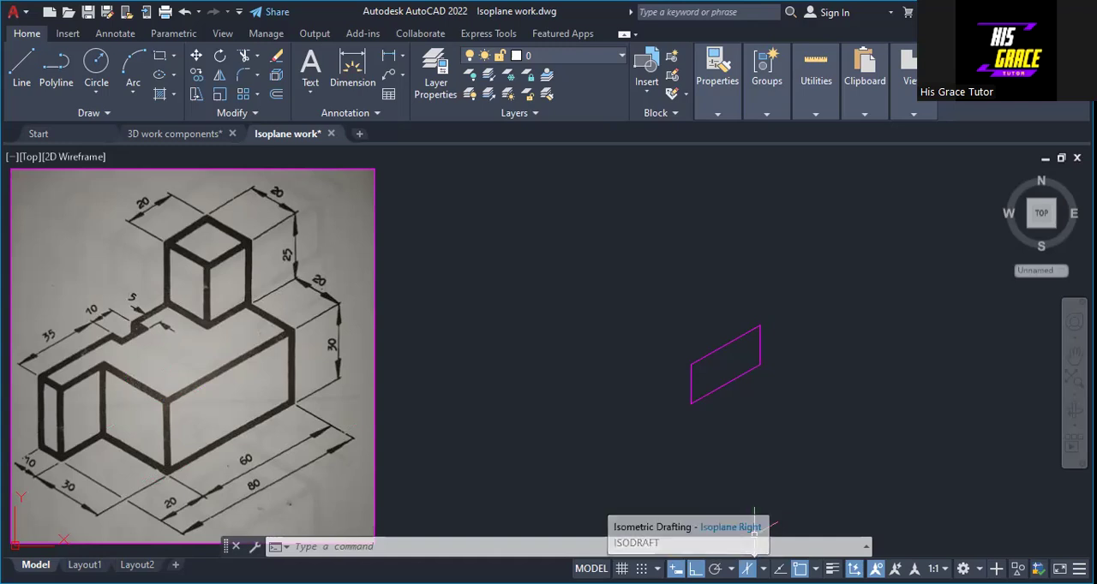
# Step: On isoplane Left, draw a 30 by 30 face with lines from the lower-left corner of the 60 by 30 face
pyautogui.click(762, 569)
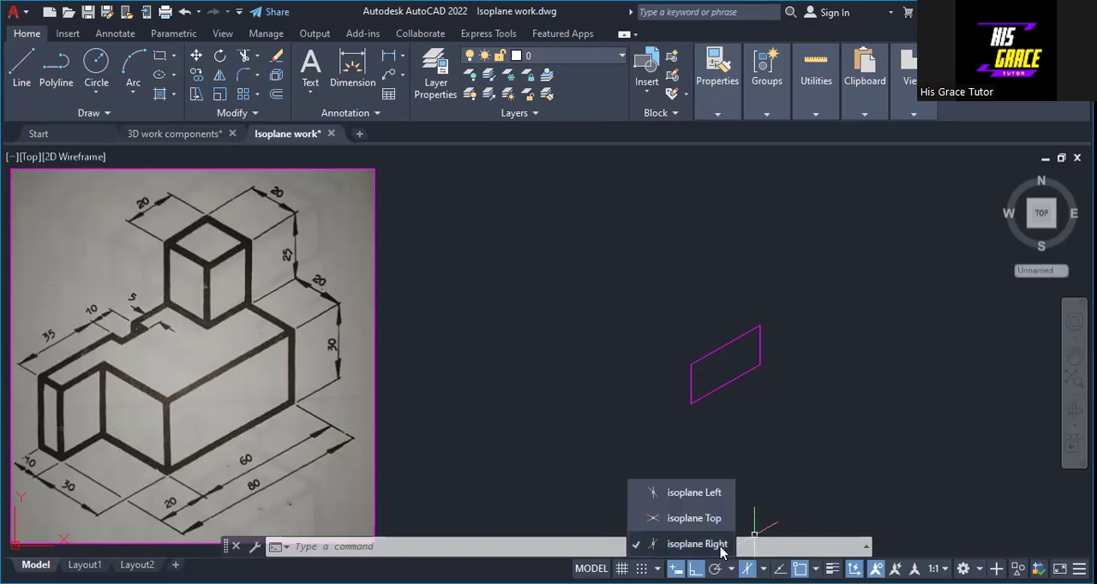
pyautogui.click(694, 494)
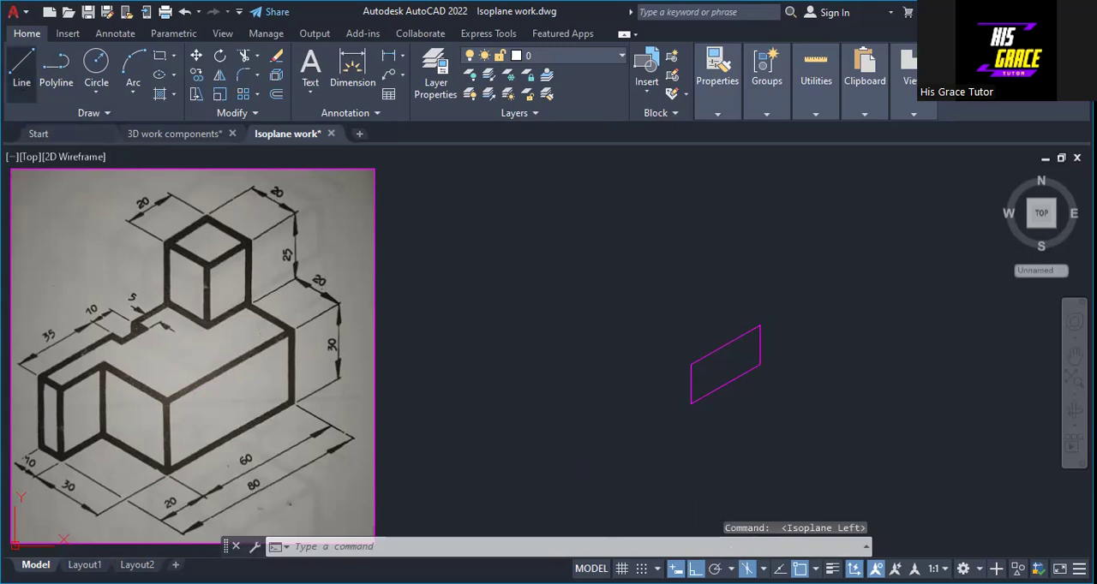
pyautogui.click(22, 72)
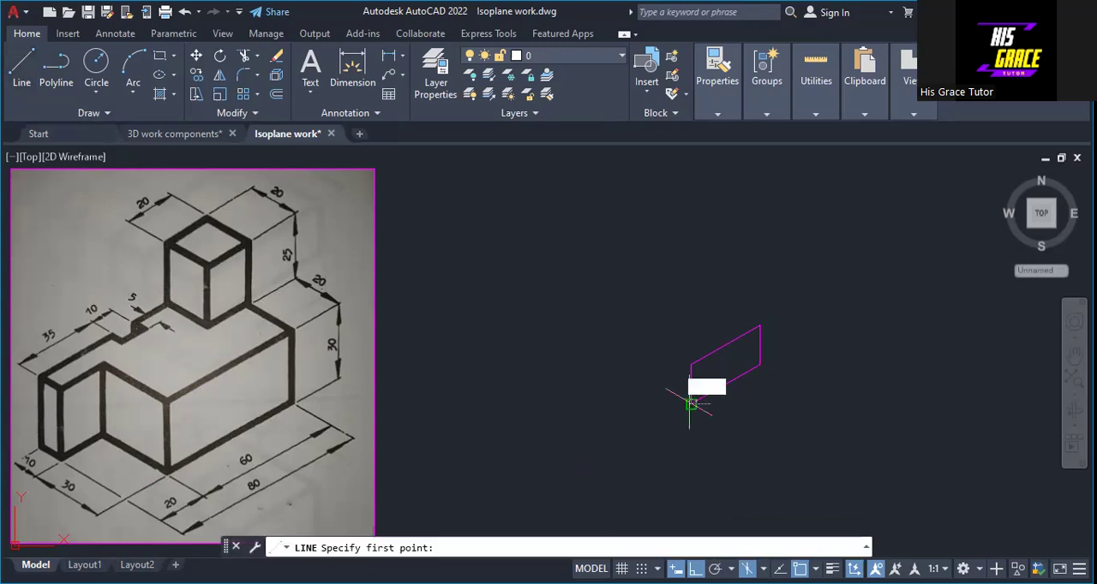
pyautogui.click(690, 403)
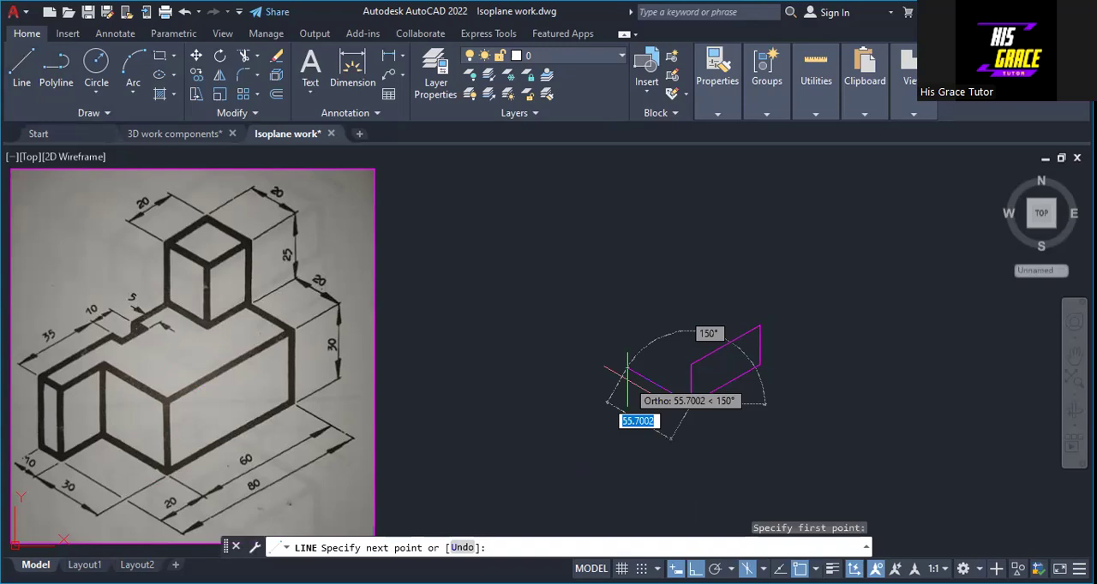
pyautogui.write('30')
pyautogui.press('Return')
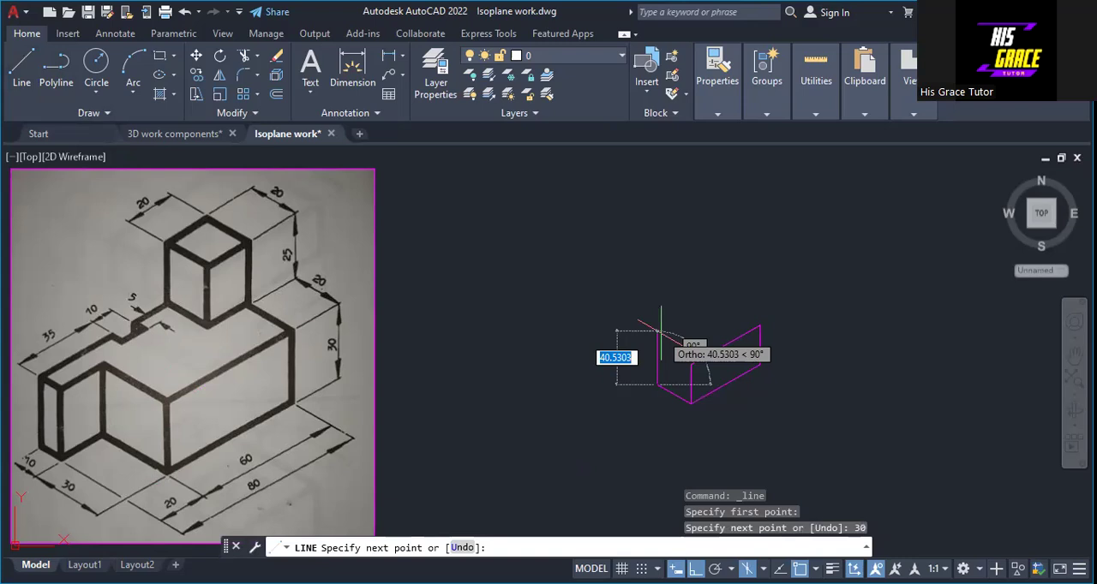
pyautogui.write('30')
pyautogui.press('Return')
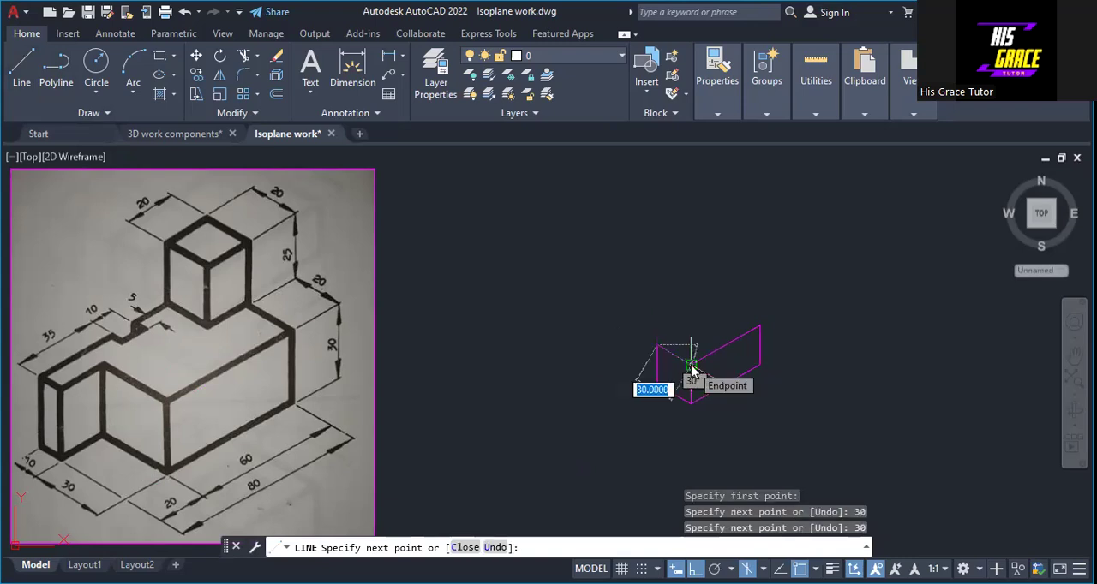
pyautogui.rightClick(693, 368)
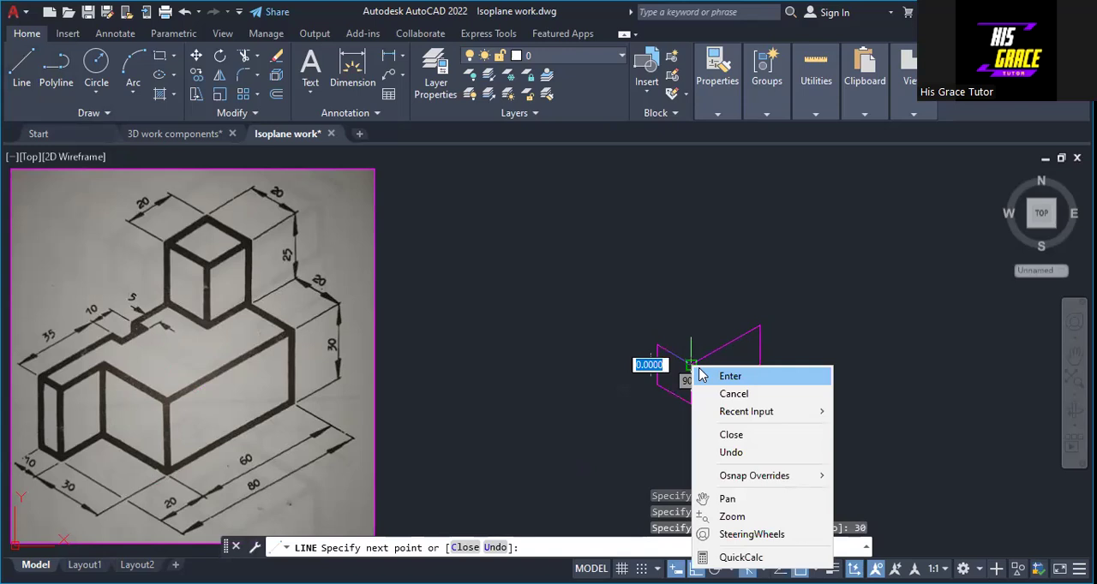
pyautogui.click(731, 376)
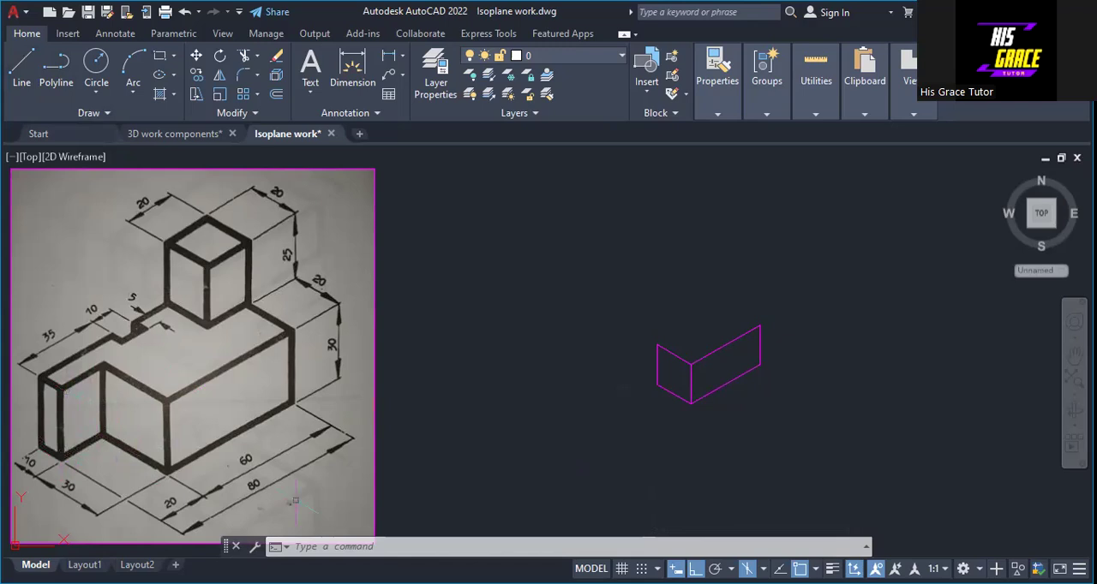
# Step: On isoplane Right, draw lines of 20, 30 and 20 from the lower-left corner of the 30 by 30 face for the recessed face
pyautogui.click(764, 569)
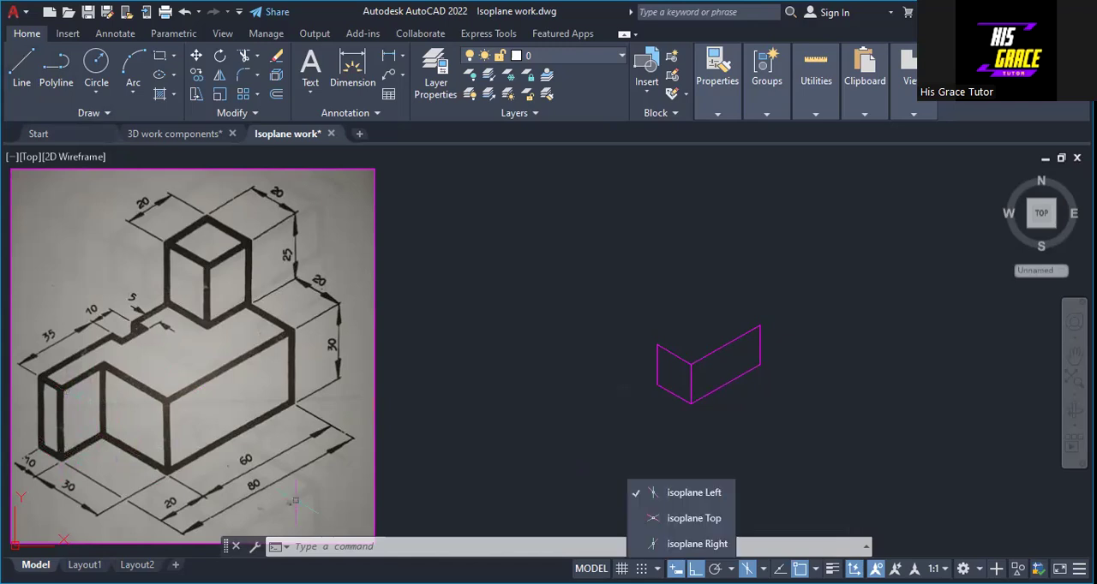
pyautogui.click(696, 544)
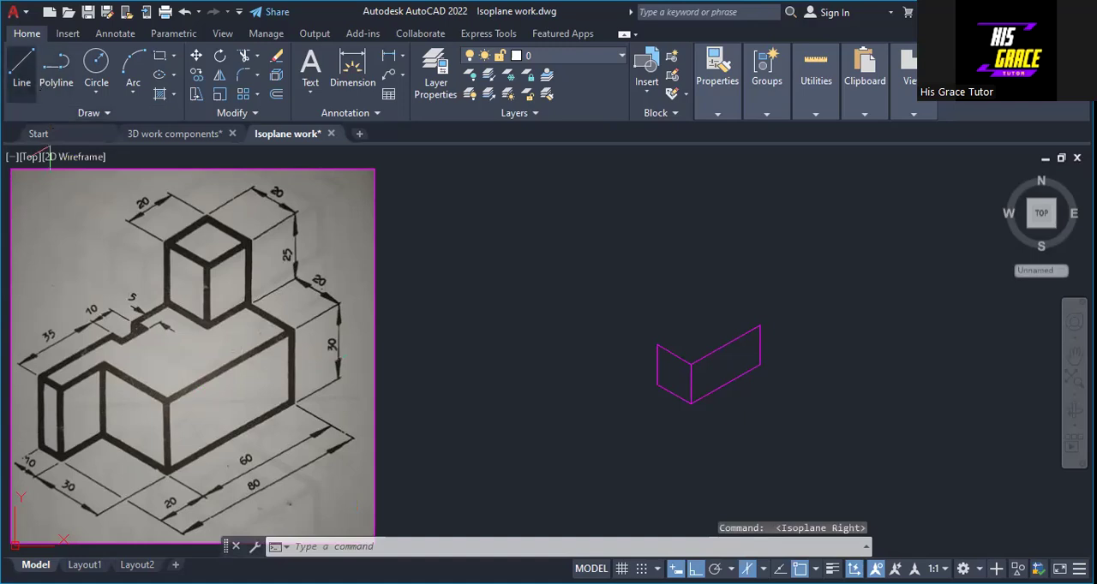
pyautogui.click(657, 385)
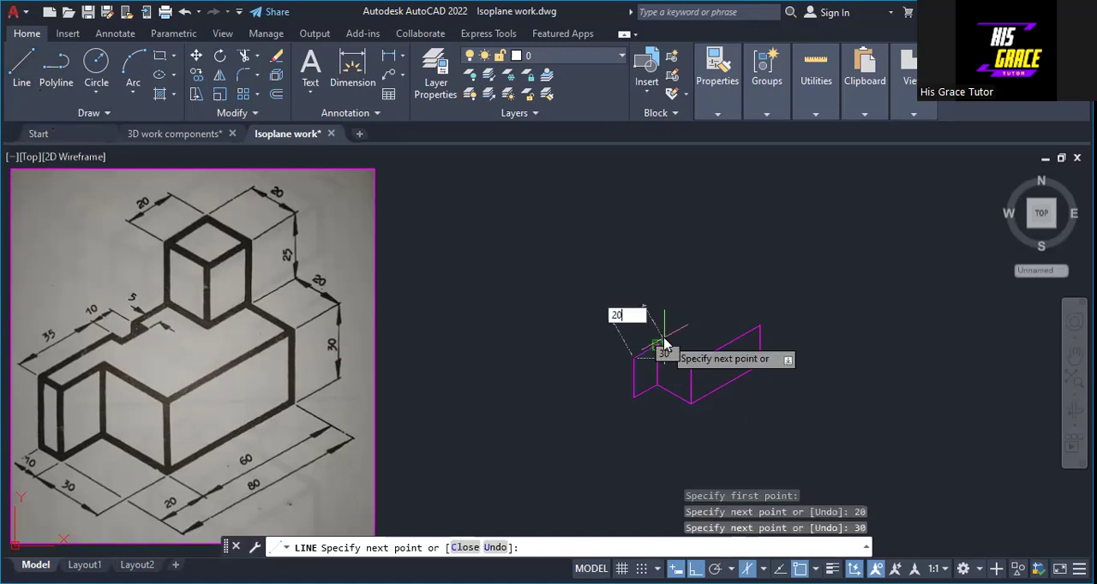
pyautogui.rightClick(669, 343)
pyautogui.click(674, 349)
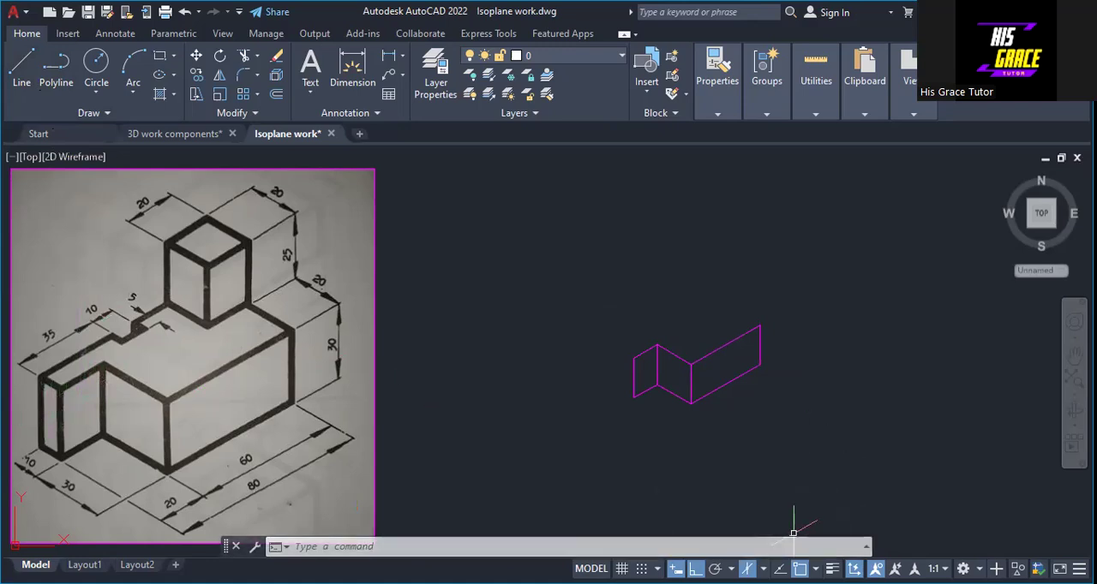
# Step: On isoplane Left, draw lines of 10, 30 and 10 from the recessed face's lower-left corner to form the narrow end face
pyautogui.click(763, 568)
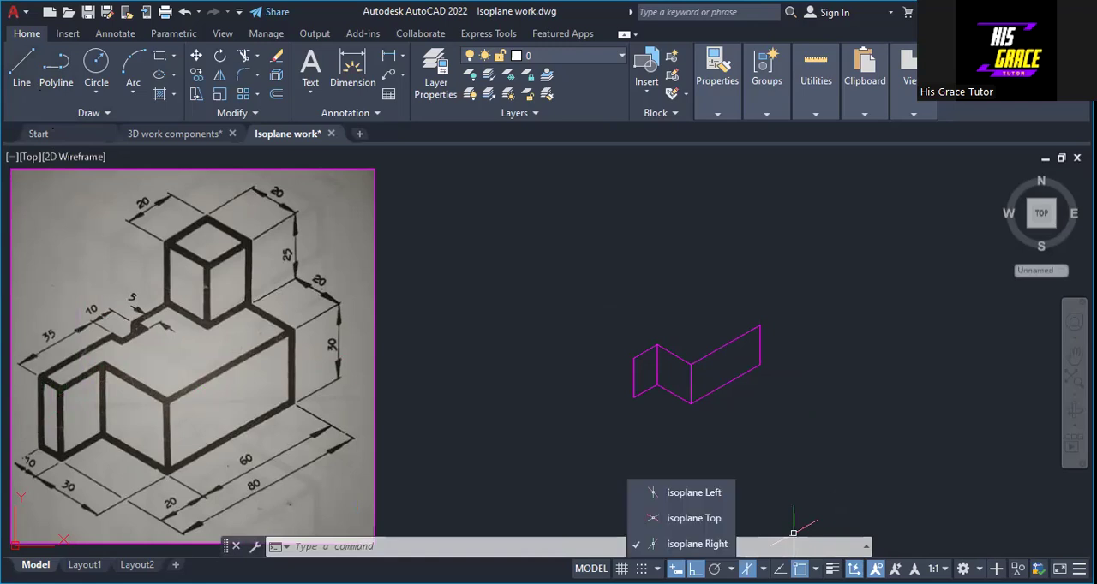
pyautogui.click(713, 499)
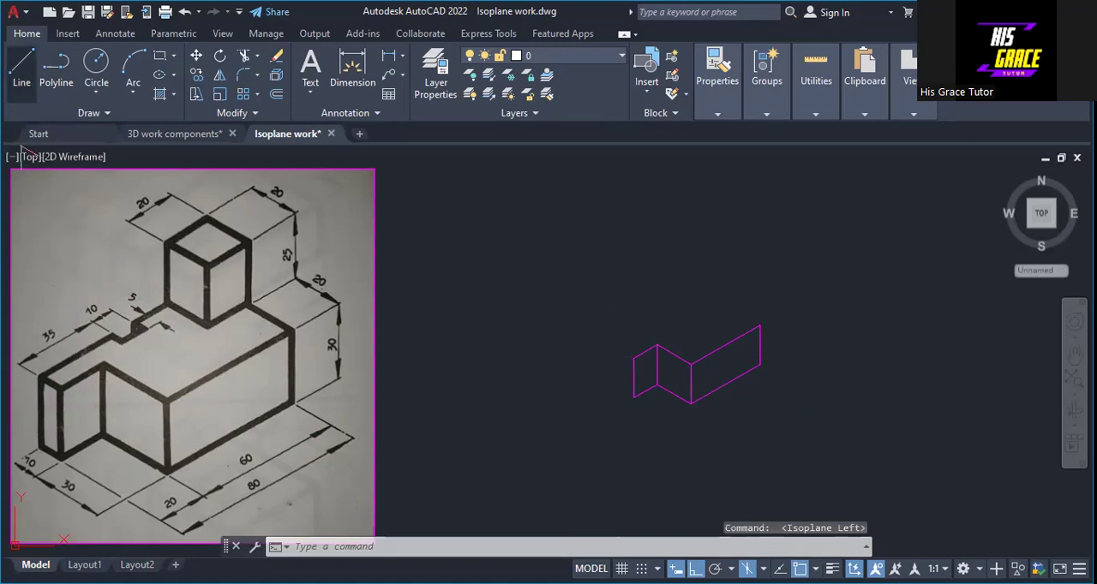
pyautogui.click(21, 73)
pyautogui.click(633, 397)
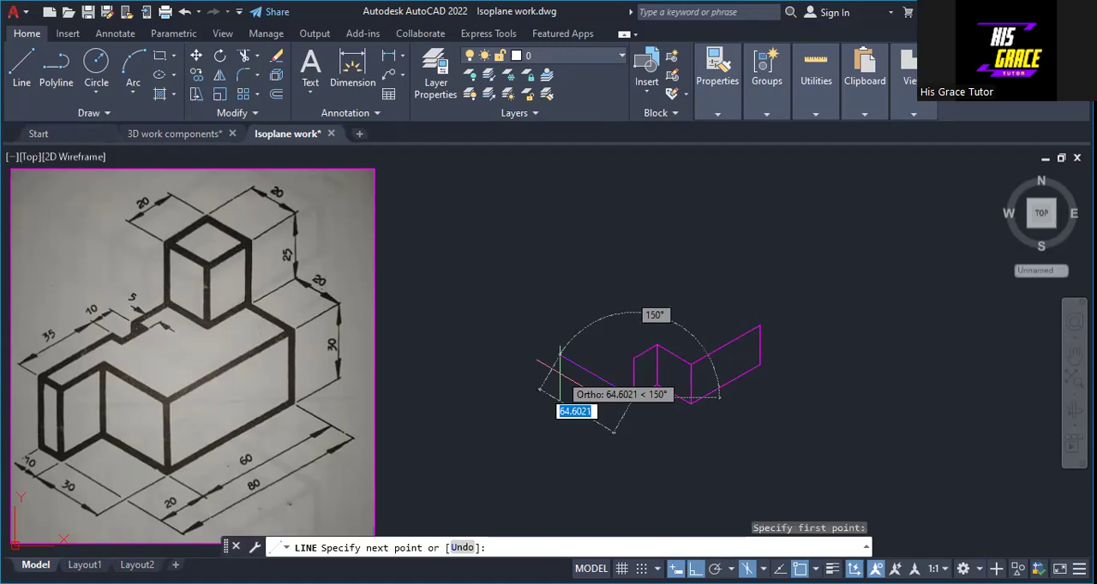
pyautogui.write('10')
pyautogui.press('Return')
pyautogui.write('3')
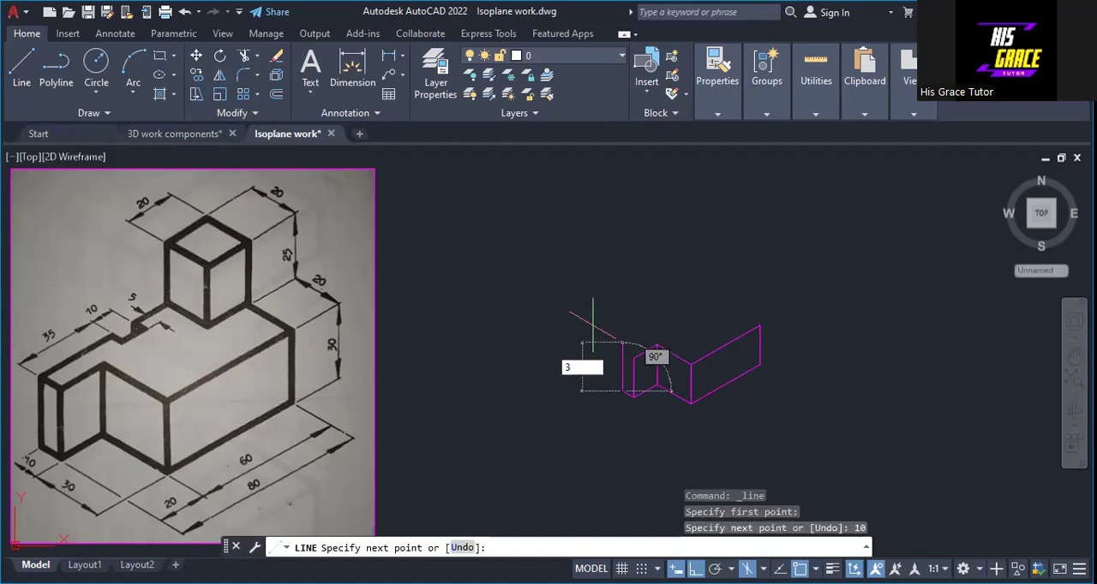
pyautogui.write('0')
pyautogui.press('Return')
pyautogui.write('10')
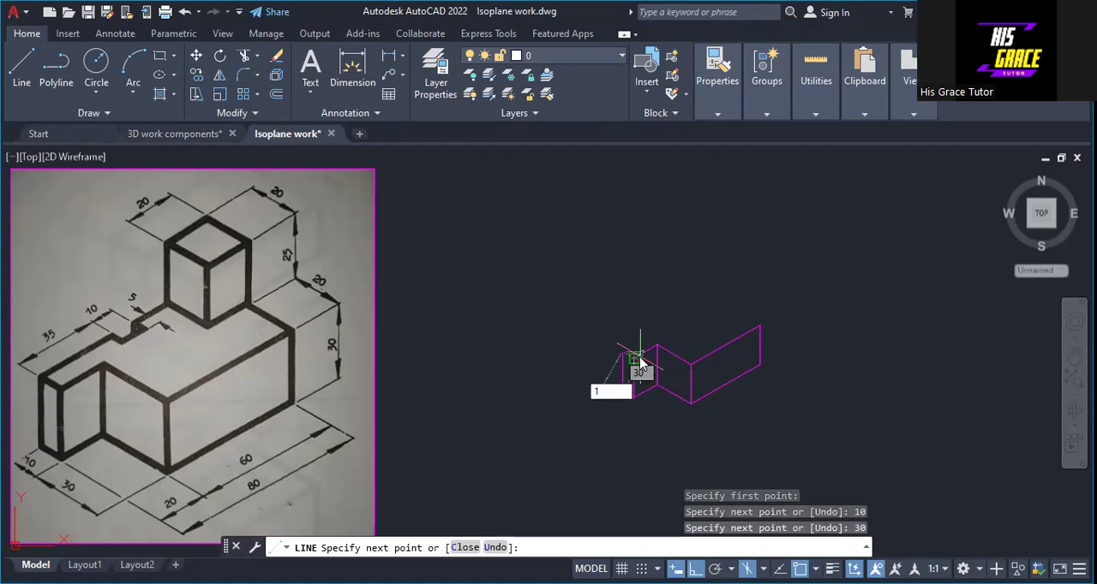
pyautogui.press('Return')
pyautogui.rightClick(657, 359)
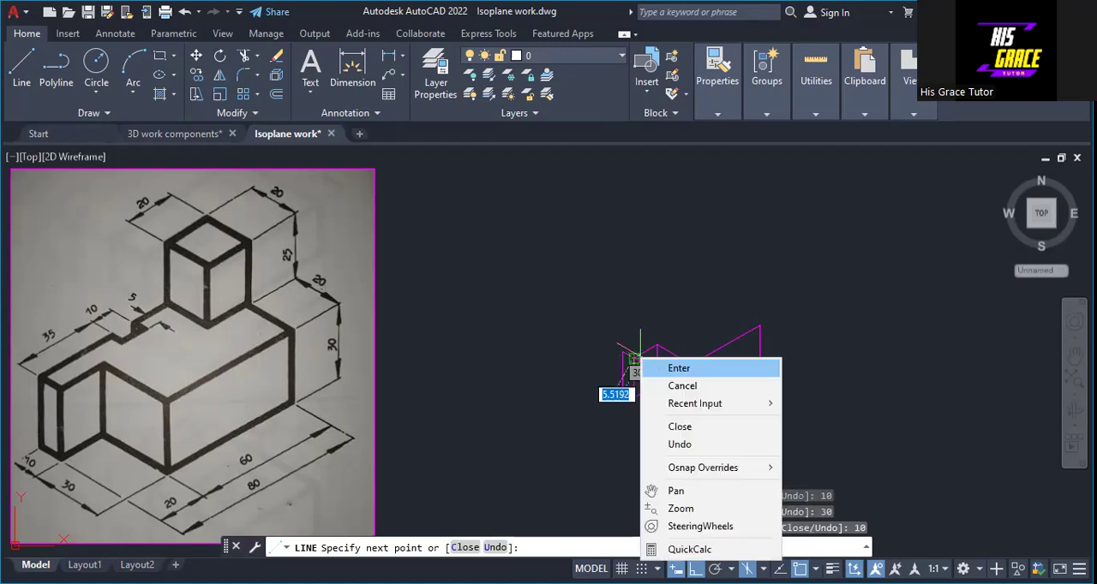
pyautogui.click(703, 366)
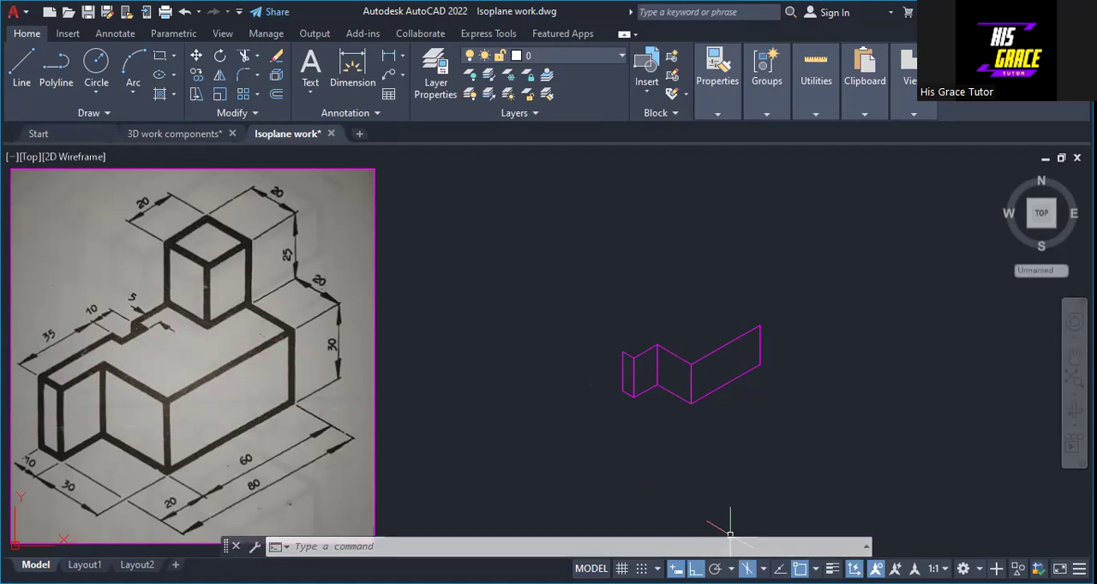
# Step: On isoplane Top, draw a 35 line along the back edge from the upper-left corner of the narrow end face
pyautogui.click(763, 569)
pyautogui.click(713, 520)
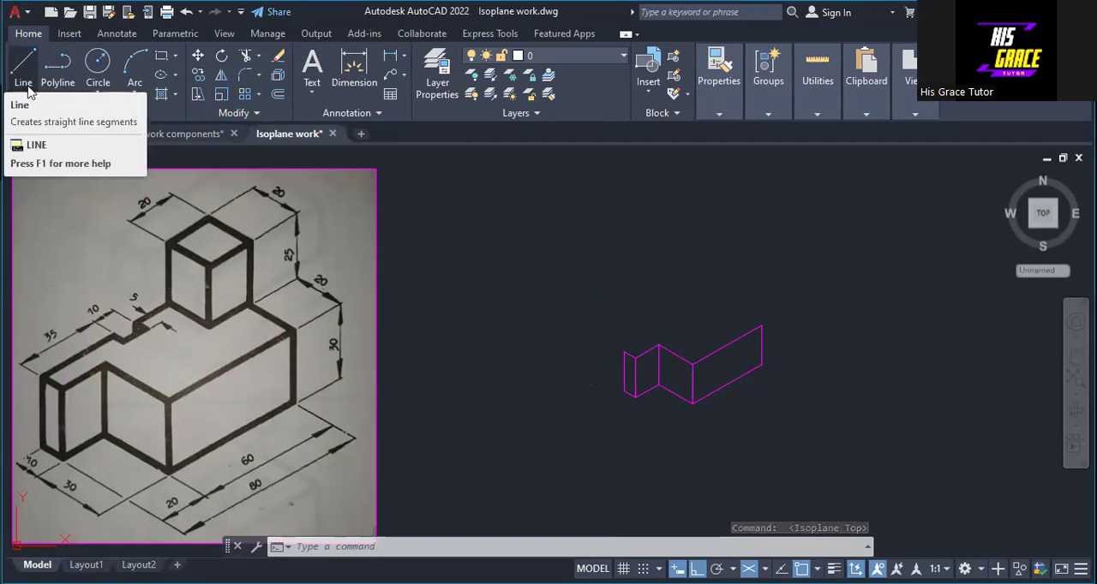
pyautogui.click(24, 69)
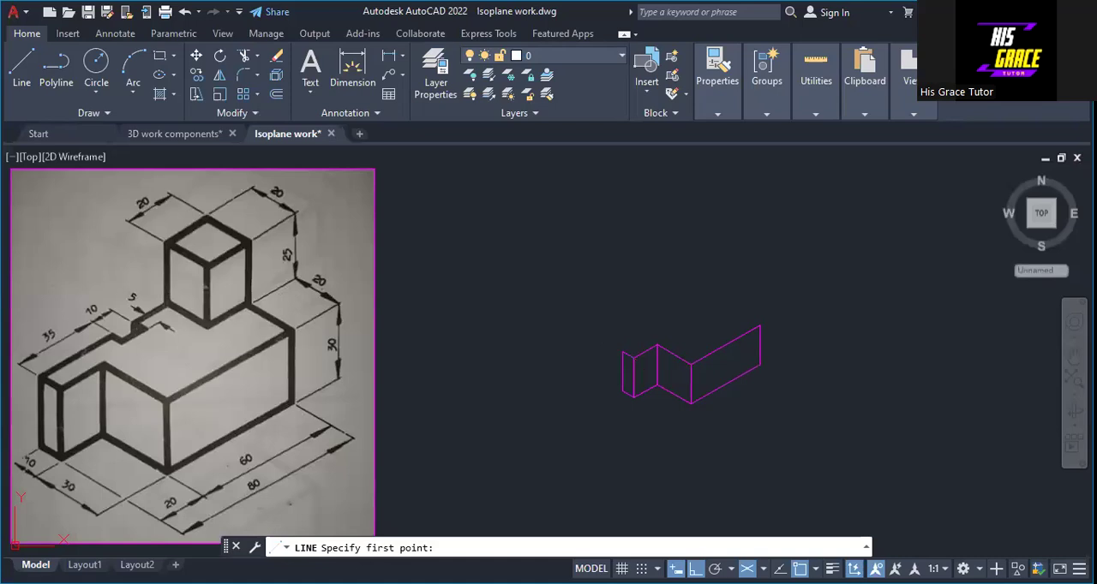
pyautogui.click(623, 351)
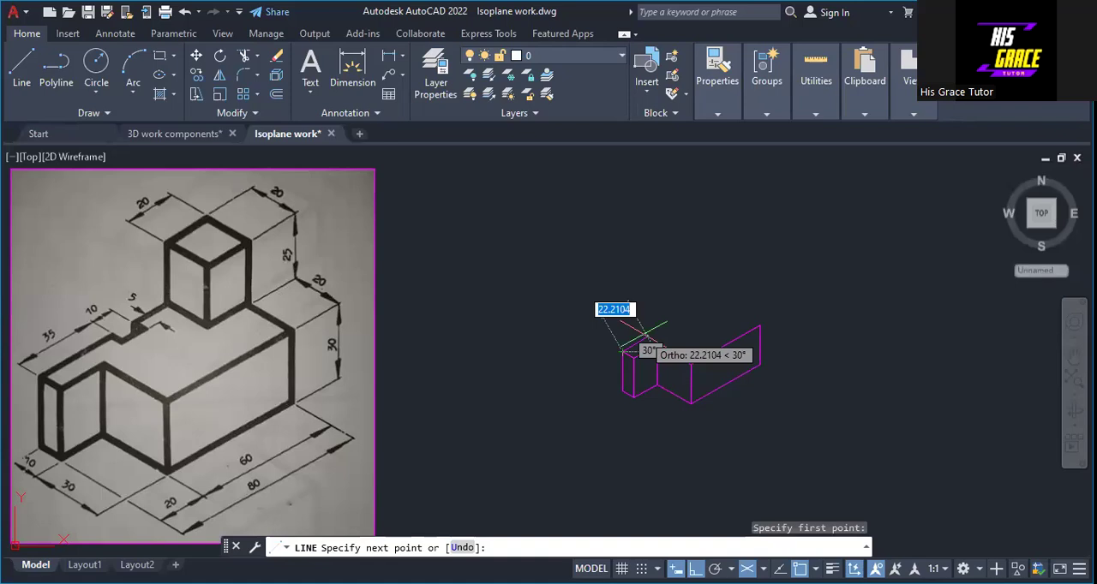
pyautogui.write('35')
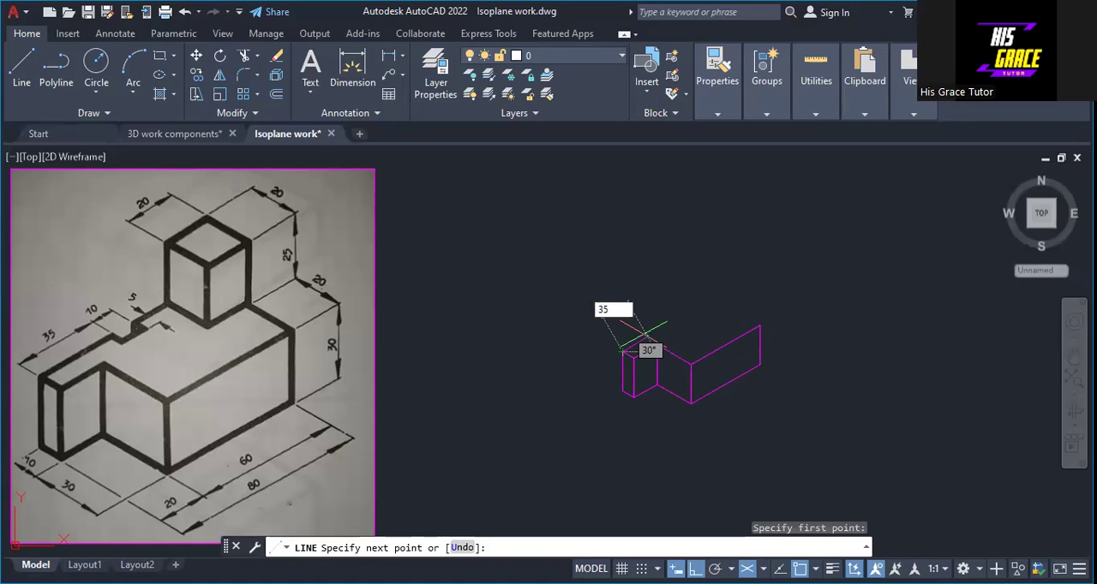
pyautogui.press('Return')
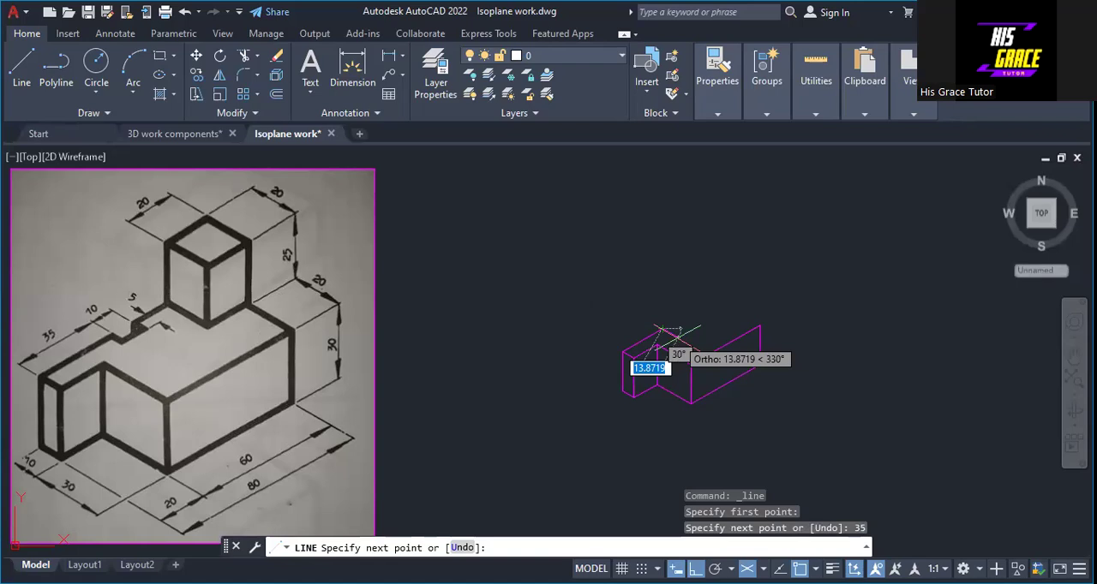
# Step: Continue the back edge with segments of 5, 10 and 5 to form the notch
pyautogui.write('5')
pyautogui.press('Return')
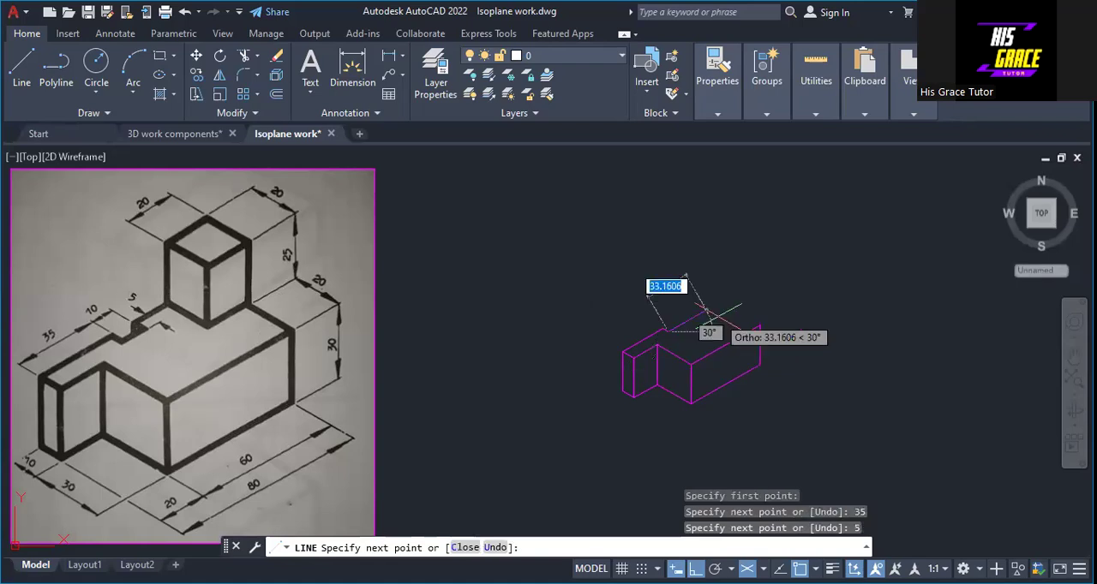
pyautogui.write('10')
pyautogui.press('Return')
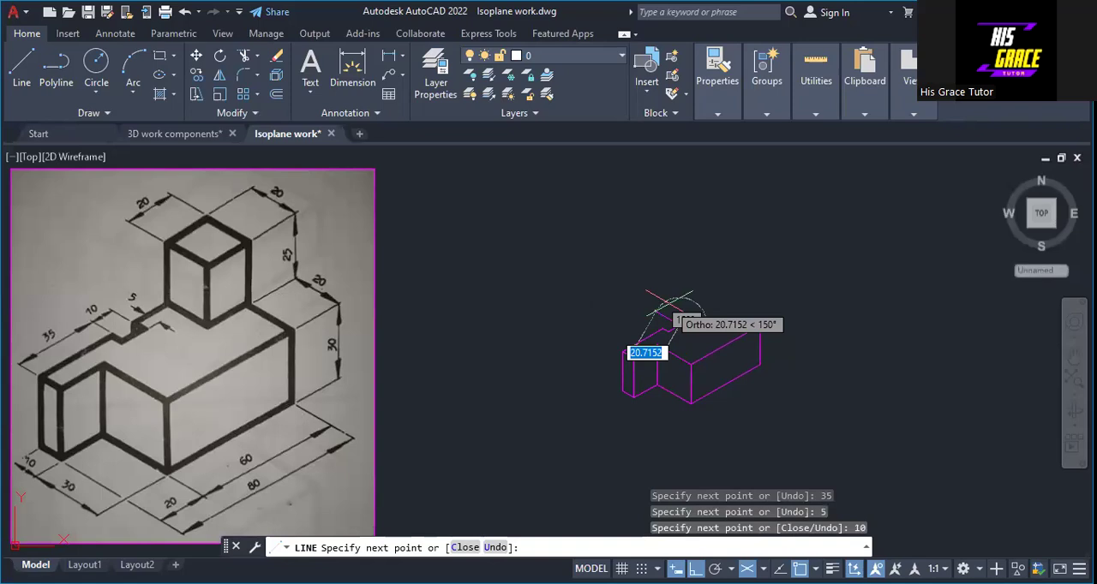
pyautogui.write('5')
pyautogui.press('Return')
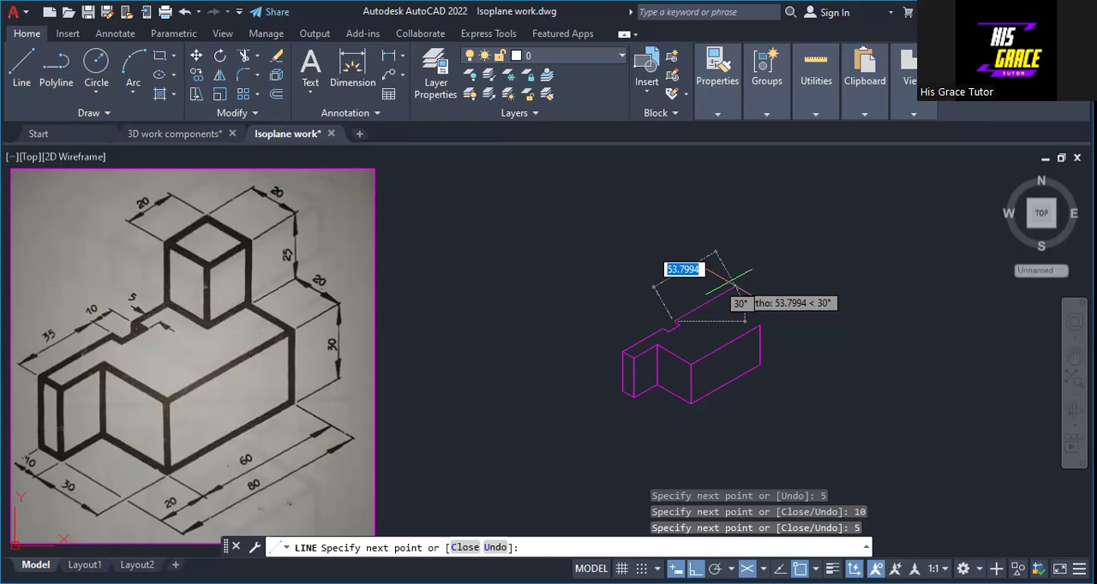
# Step: Continue the back edge by 35 and finish the top outline at the upper-right corner of the 60 by 30 face
pyautogui.write('35')
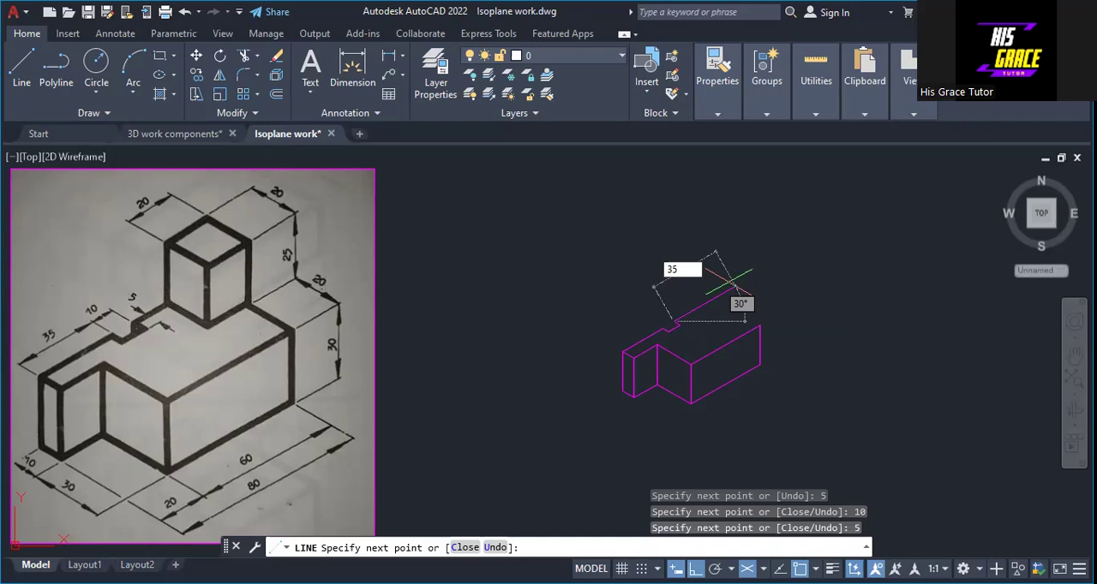
pyautogui.press('Return')
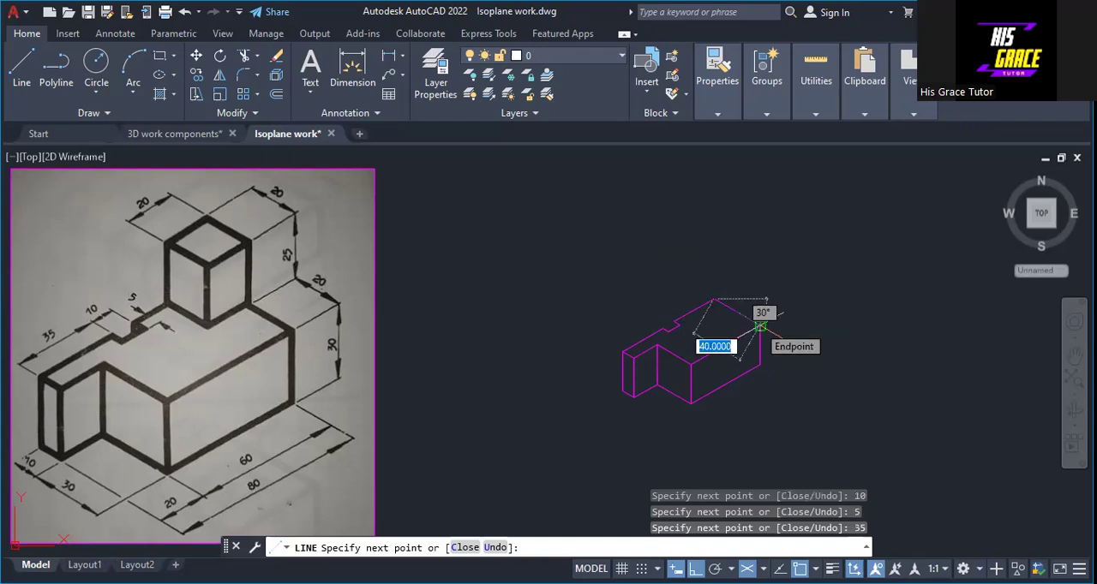
pyautogui.rightClick(761, 329)
pyautogui.click(784, 335)
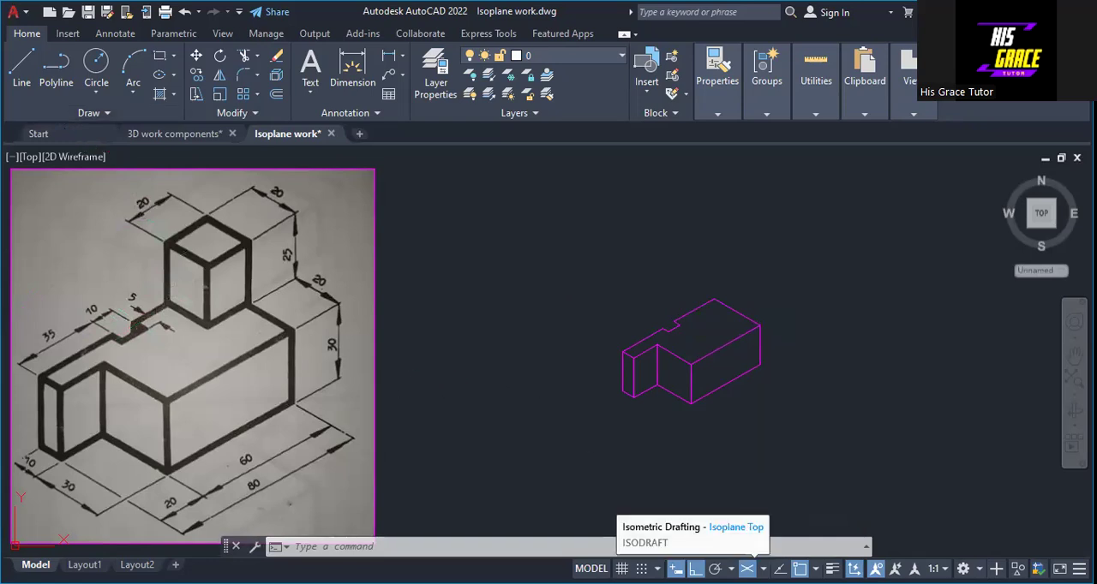
# Step: Turn off isometric drafting and draw a 30 vertical line downward from the notch's rear outer corner
pyautogui.click(746, 569)
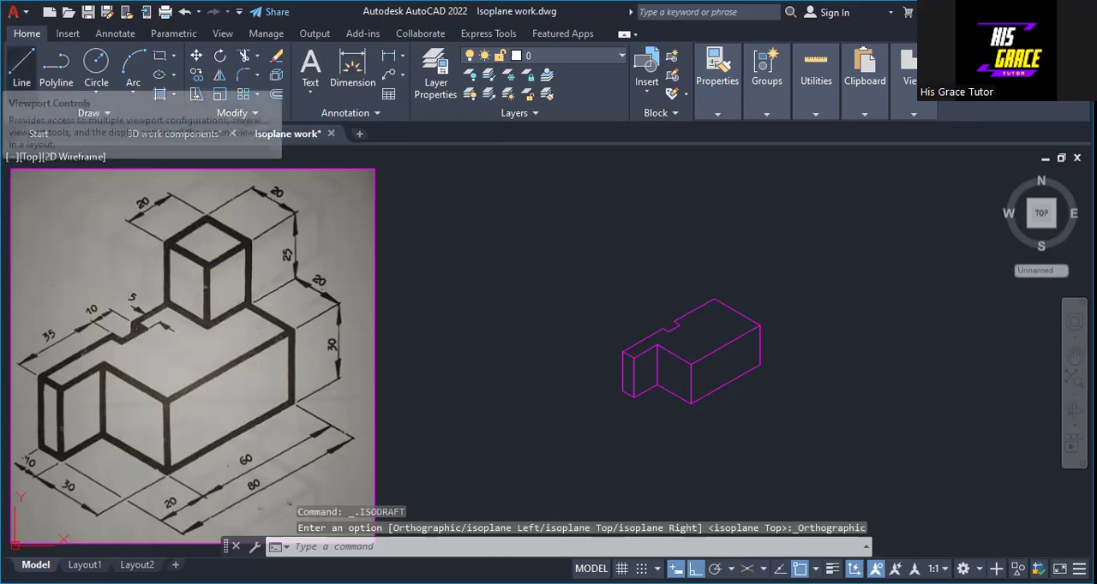
pyautogui.click(22, 69)
pyautogui.click(673, 322)
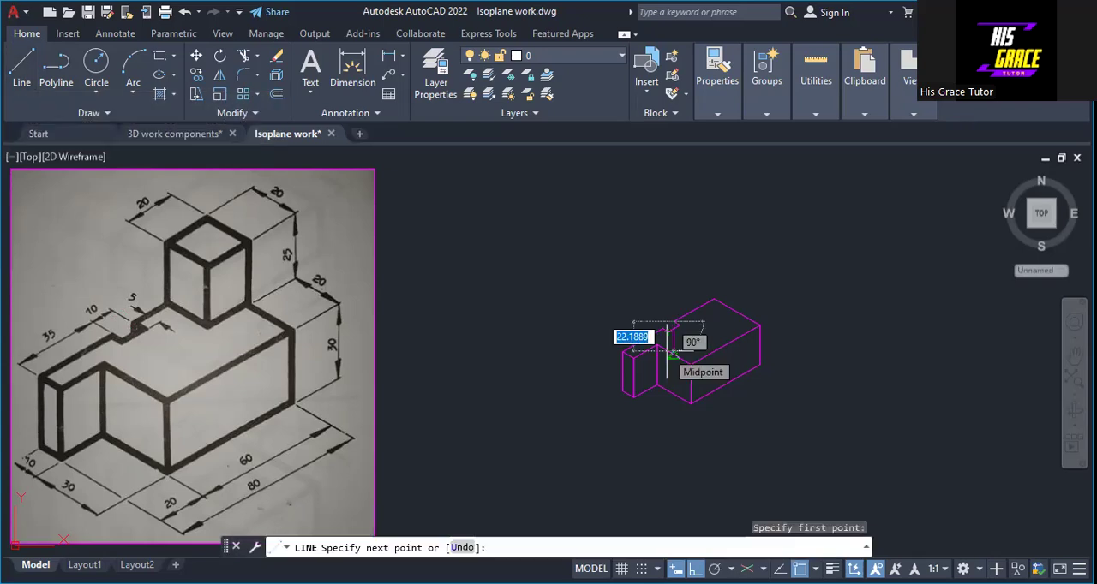
pyautogui.write('30')
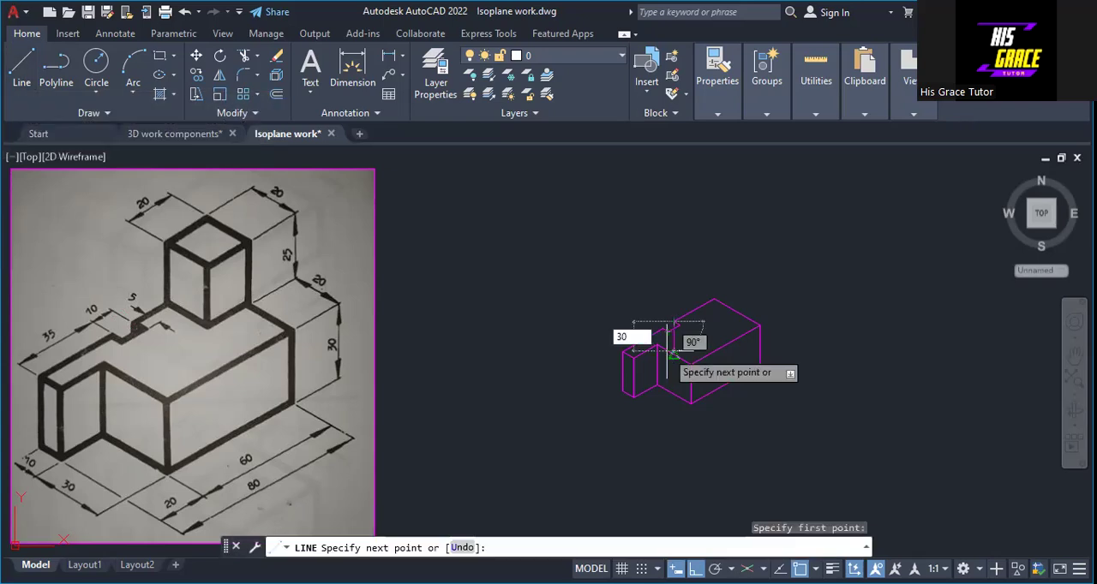
pyautogui.rightClick(677, 360)
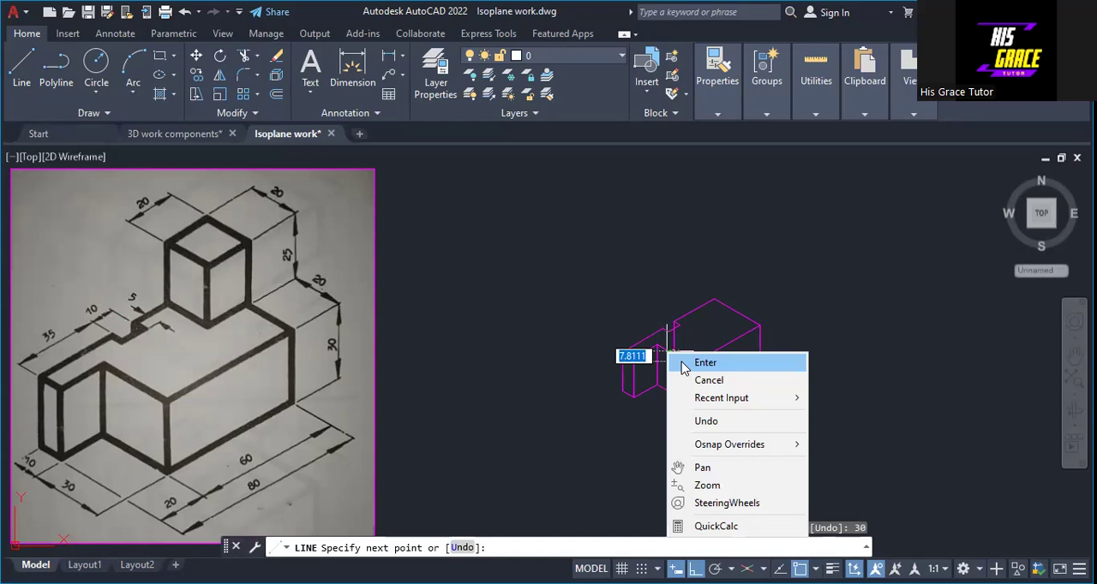
pyautogui.click(685, 363)
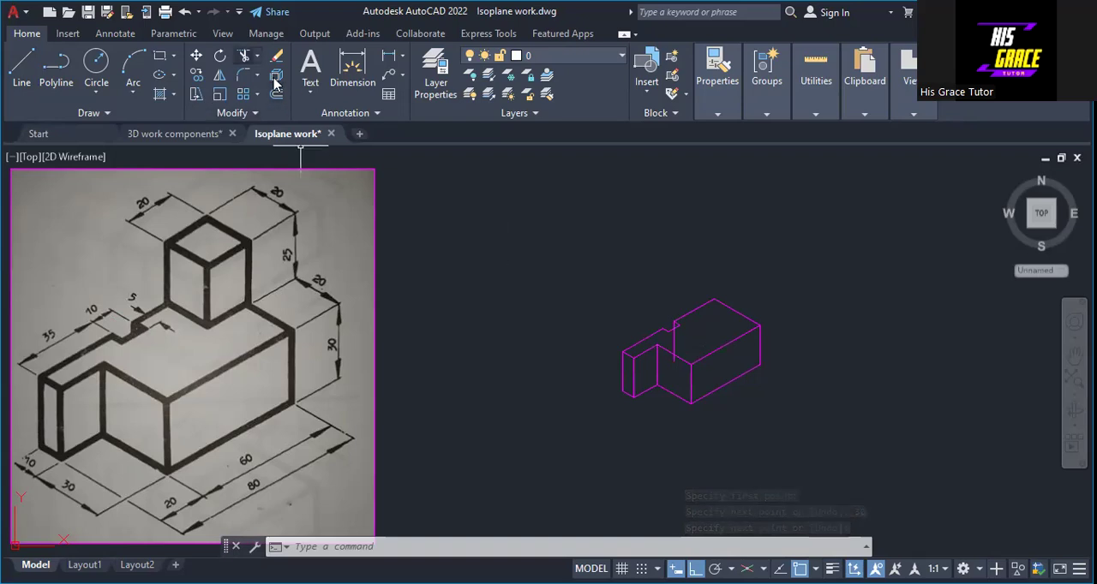
# Step: Trim away the part of the vertical line that runs below the notch across the top face
pyautogui.click(245, 56)
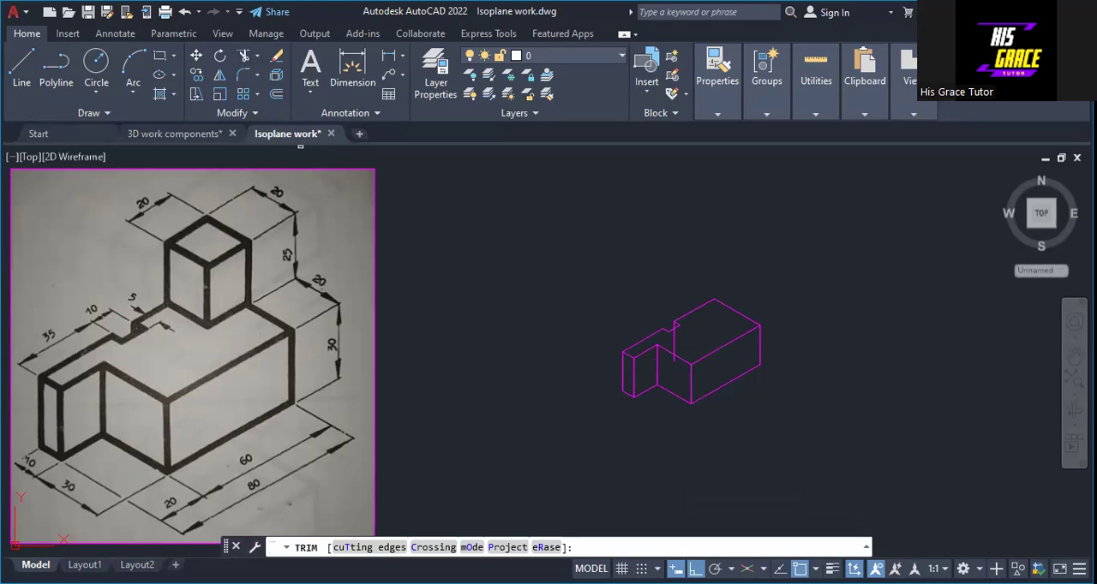
pyautogui.click(673, 360)
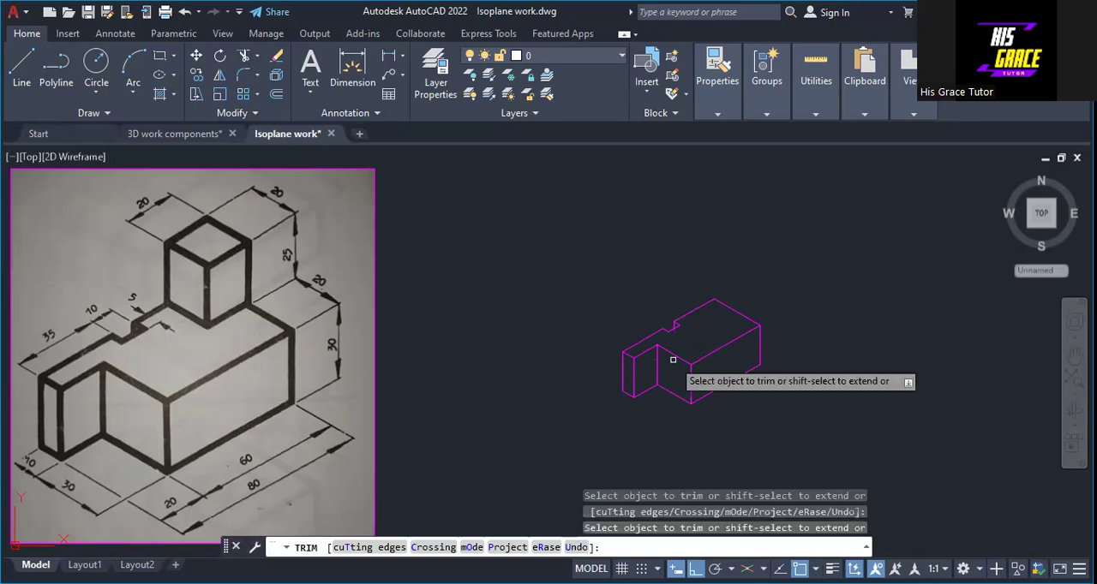
pyautogui.press('Return')
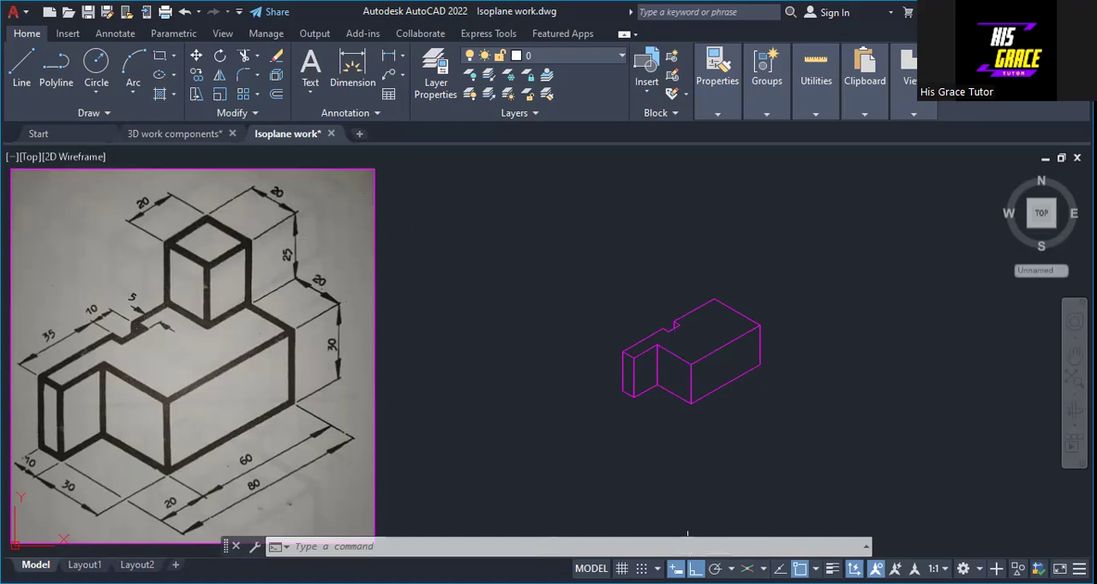
# Step: On isoplane Top, draw three 20 lines from the top face's back corner to outline the 20 by 20 base of the upright block
pyautogui.press('F5')
pyautogui.click(763, 568)
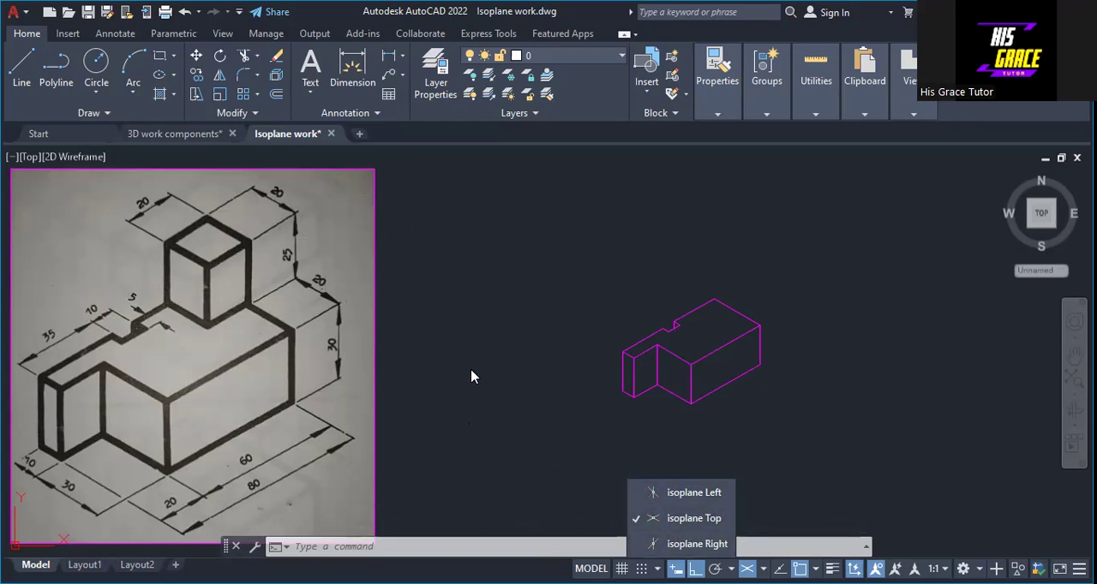
pyautogui.click(23, 70)
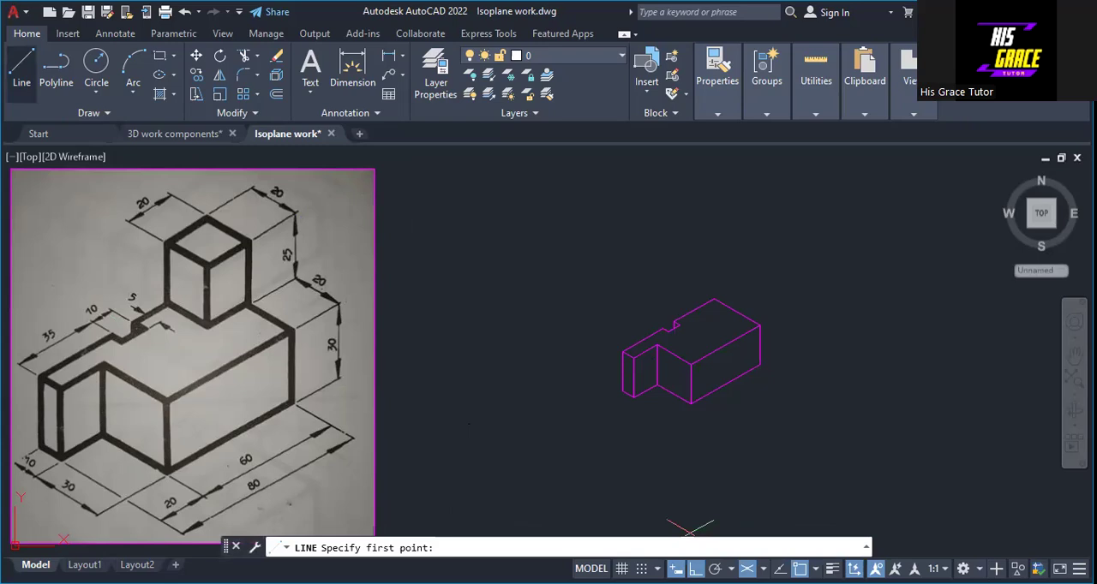
pyautogui.click(713, 300)
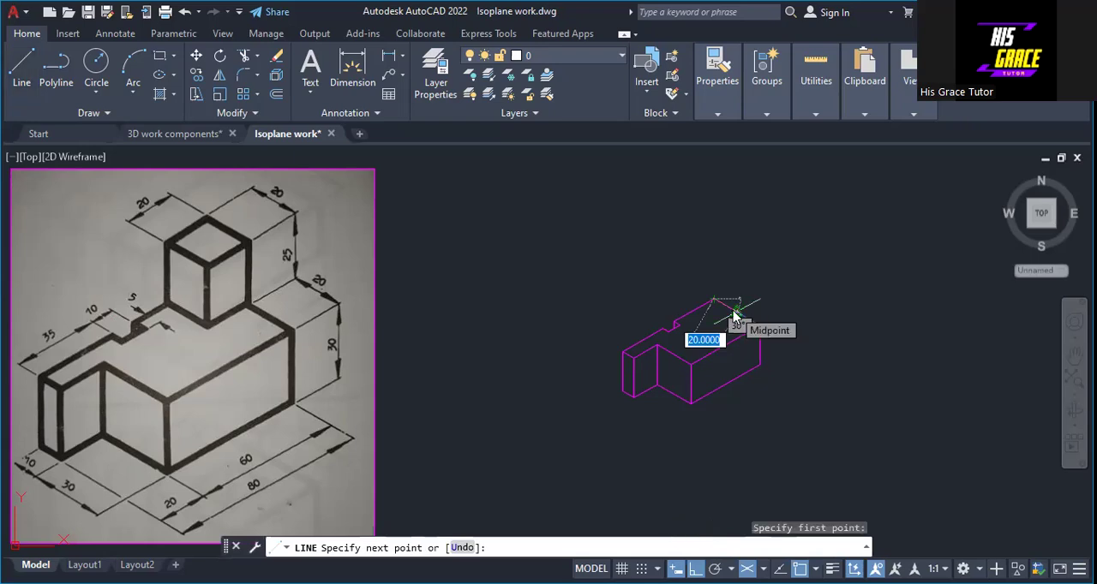
pyautogui.write('2')
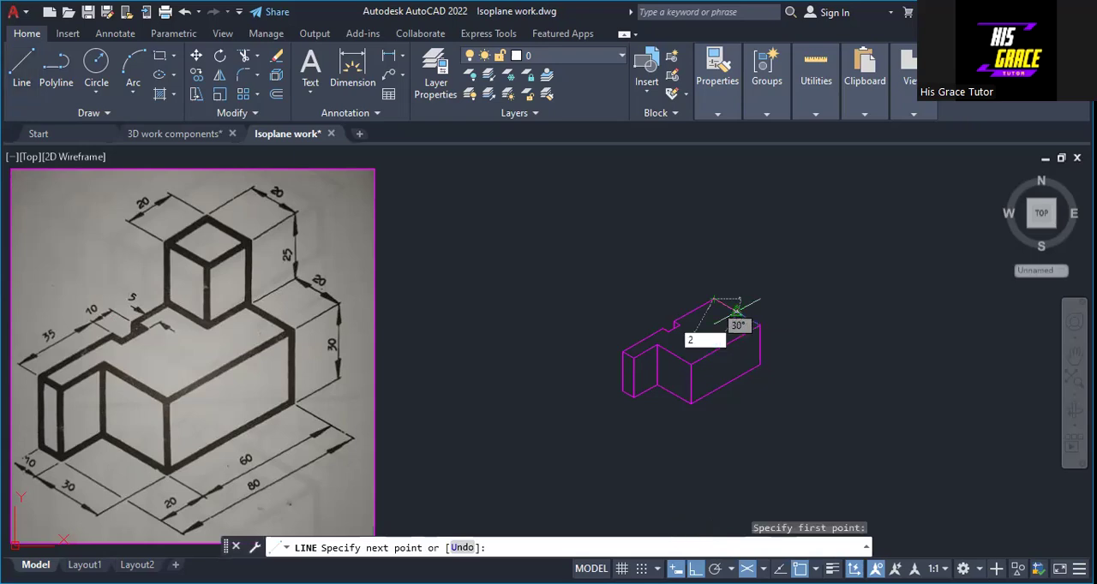
pyautogui.write('0')
pyautogui.press('Return')
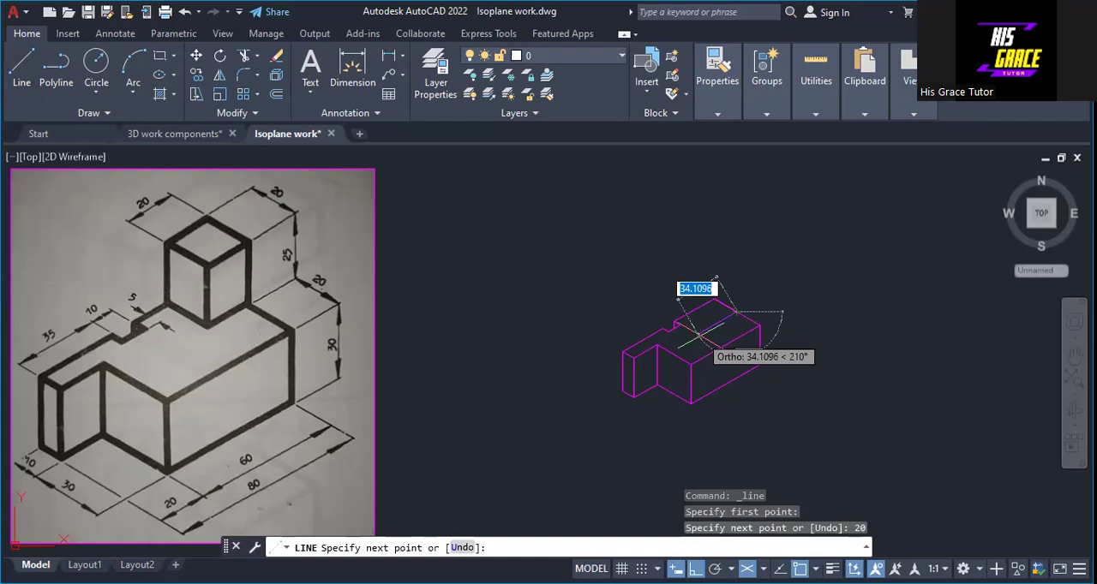
pyautogui.write('2')
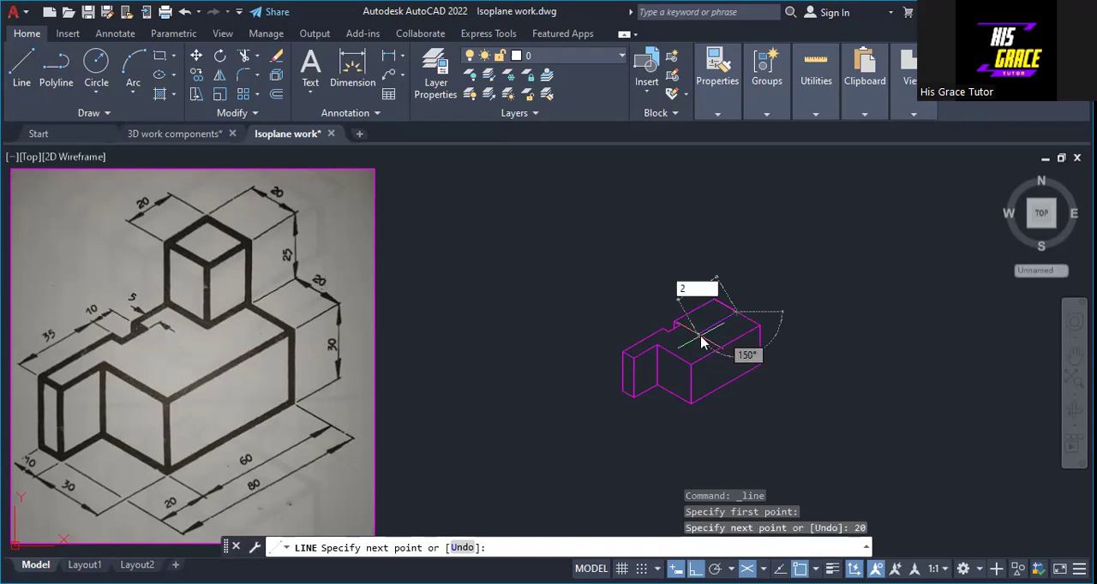
pyautogui.write('0')
pyautogui.press('Return')
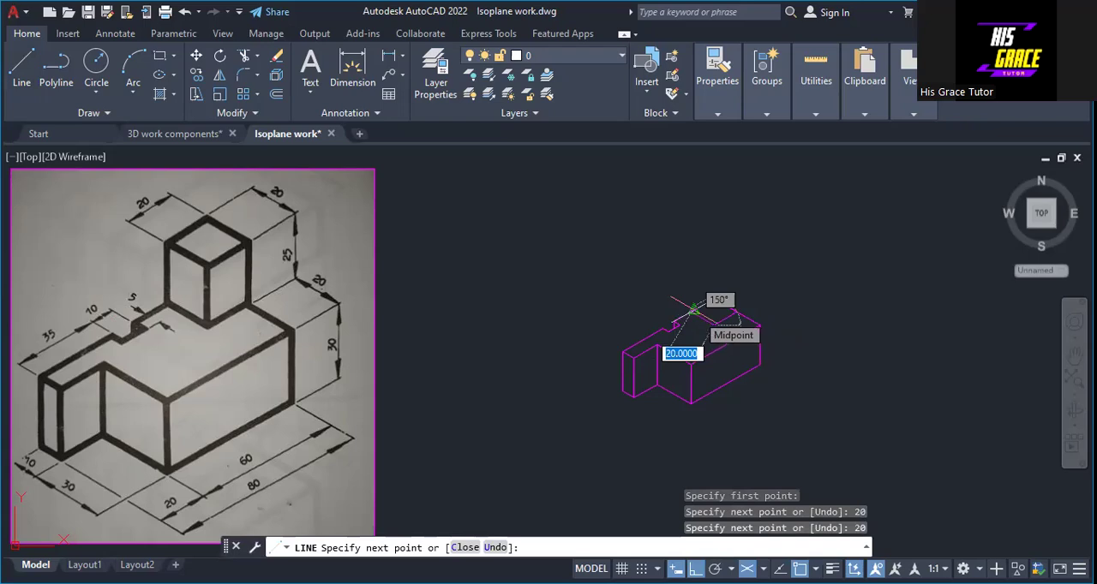
pyautogui.write('20')
pyautogui.press('Return')
pyautogui.press('Return')
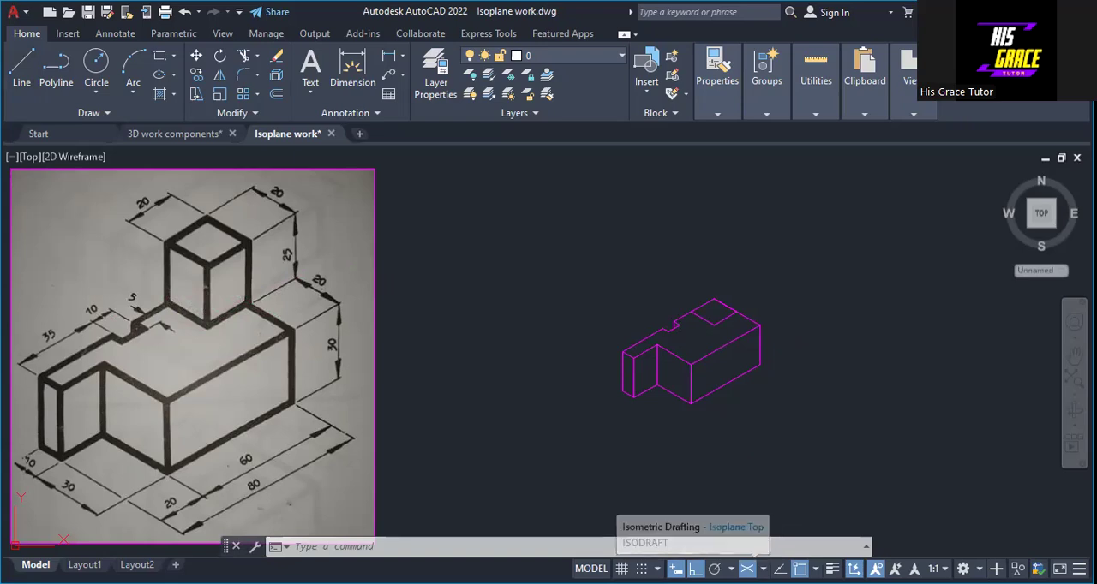
# Step: Turn off isometric drafting and draw a 25 vertical line upward from the left corner of the 20 by 20 square
pyautogui.click(746, 569)
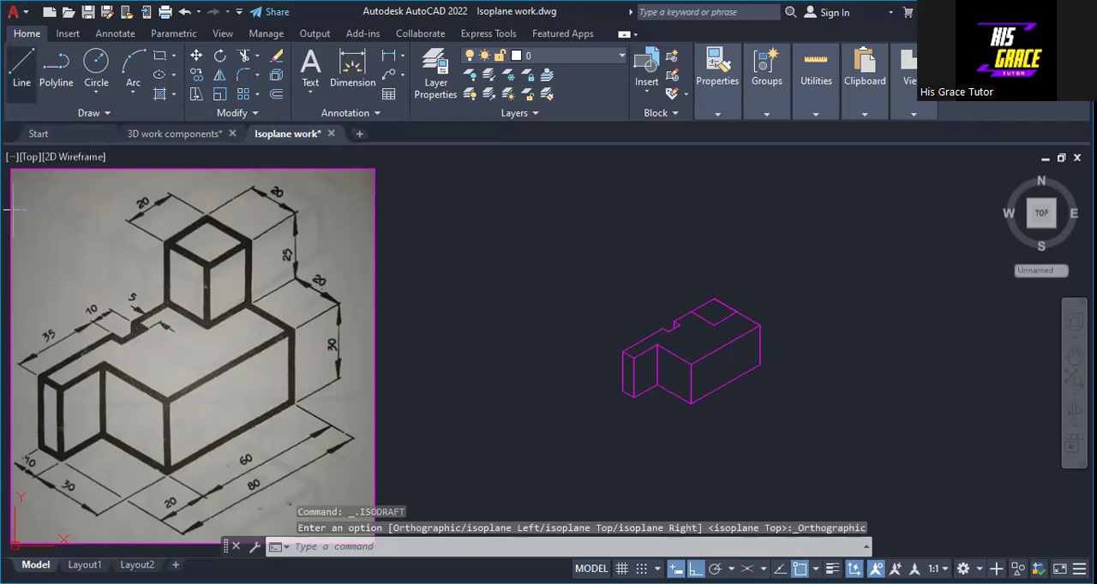
pyautogui.write('l')
pyautogui.press('Return')
pyautogui.click(691, 311)
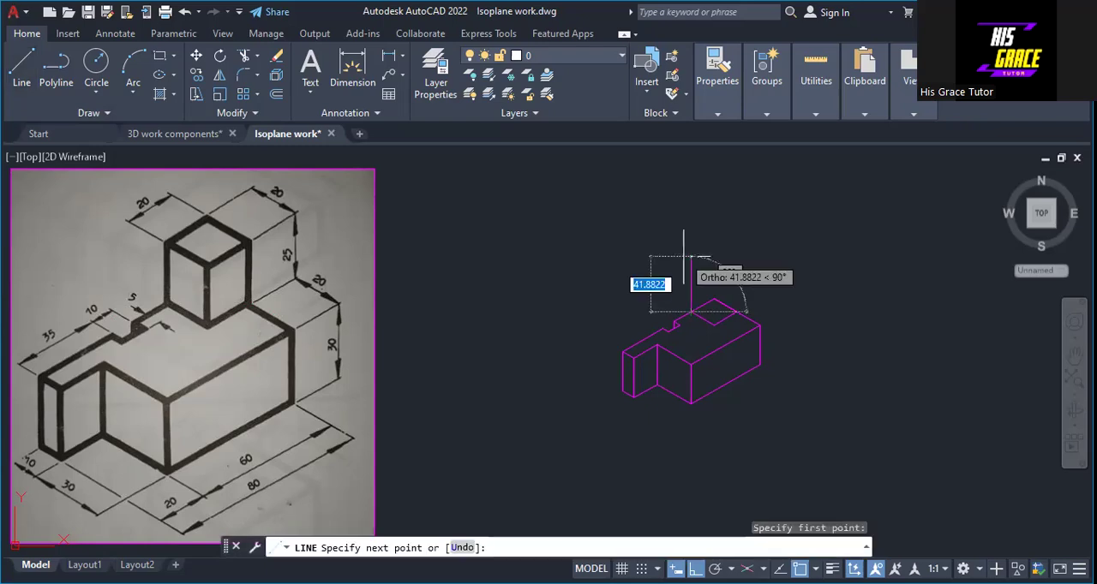
pyautogui.write('2')
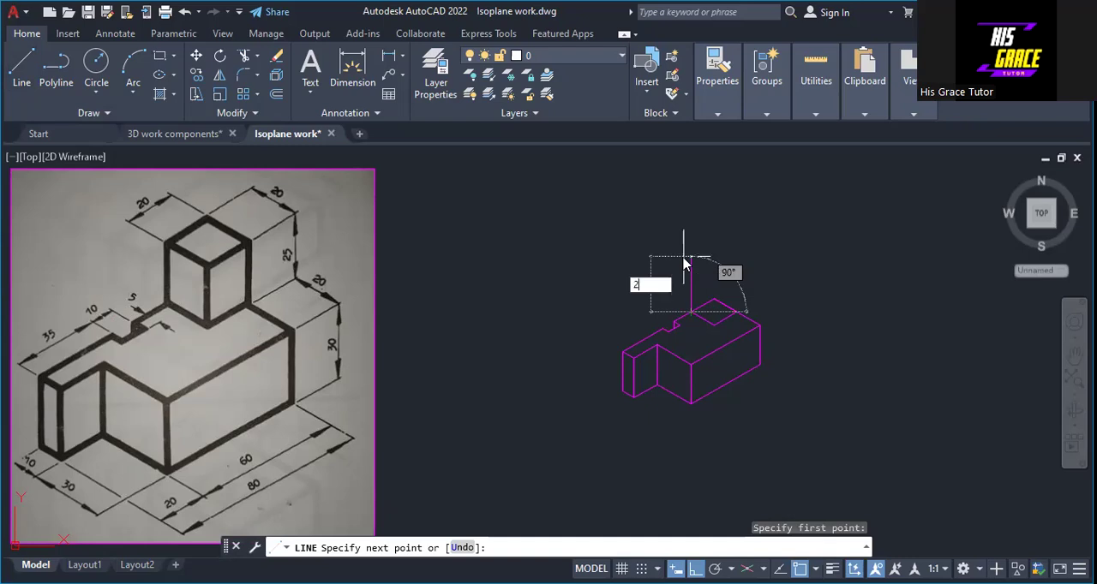
pyautogui.write('5')
pyautogui.press('Return')
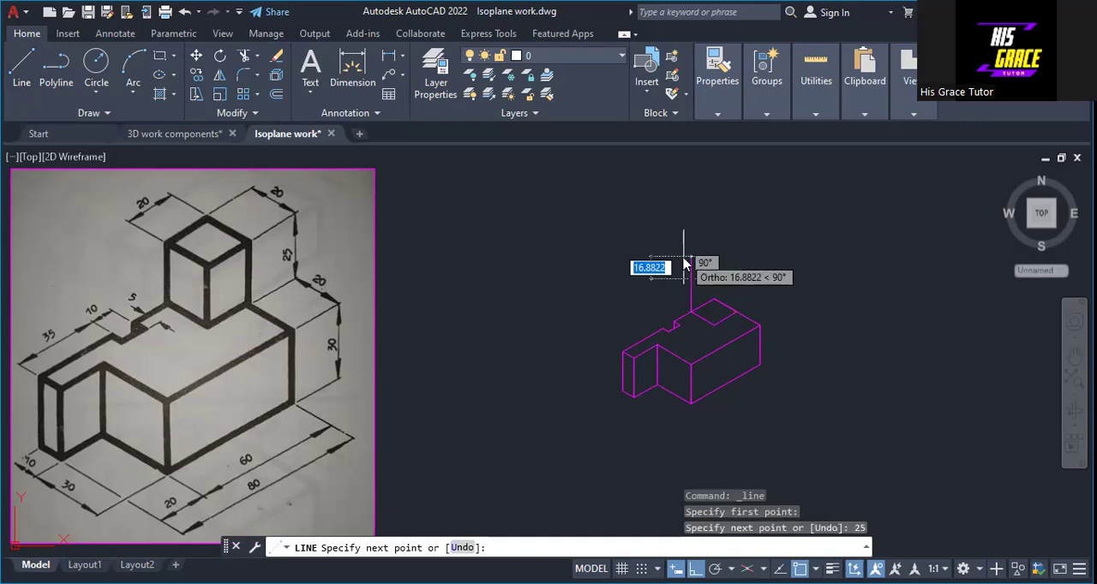
pyautogui.rightClick(684, 258)
pyautogui.click(707, 269)
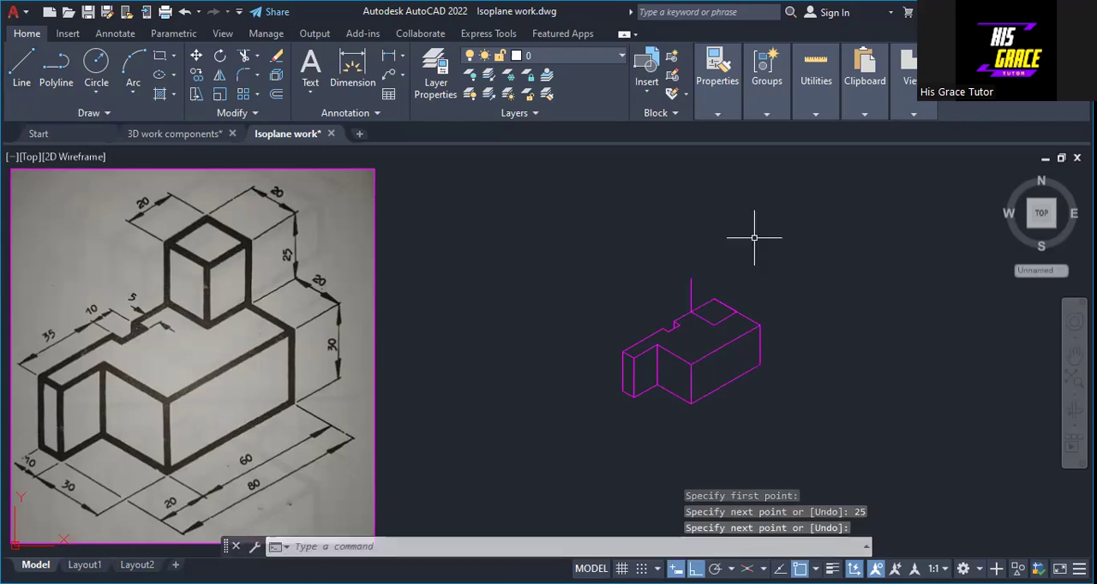
# Step: Draw a 25 vertical line upward from the front corner of the 20 by 20 base square
pyautogui.rightClick(755, 237)
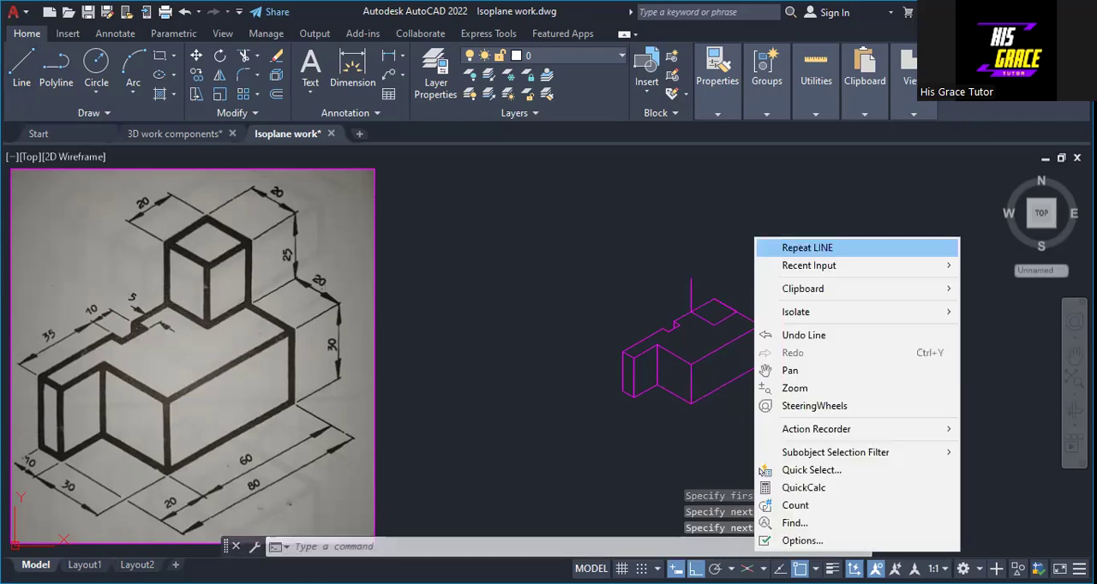
pyautogui.click(759, 247)
pyautogui.click(713, 325)
pyautogui.write('25')
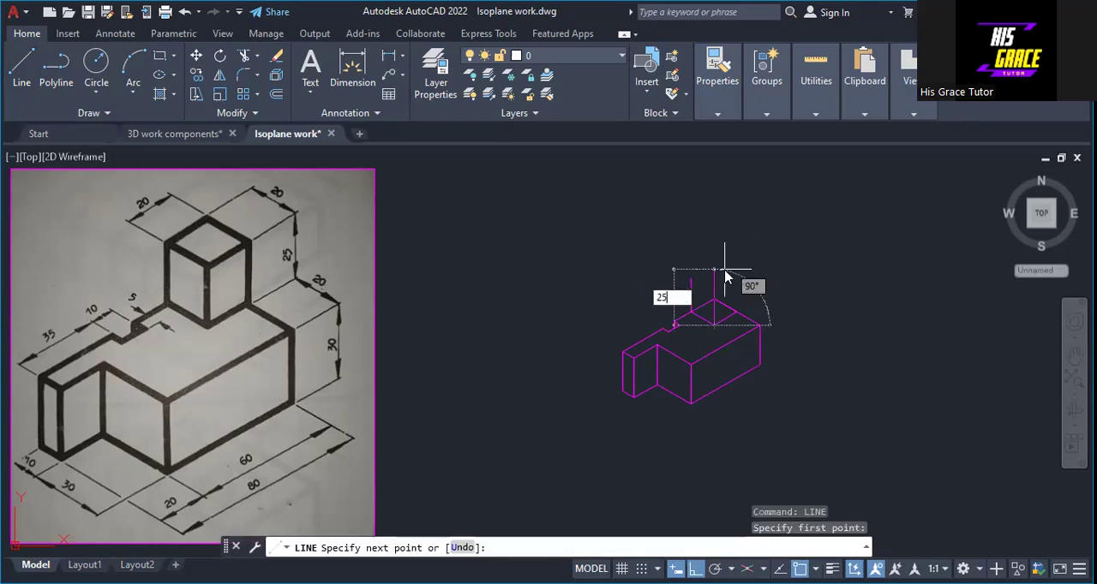
pyautogui.press('Return')
pyautogui.rightClick(737, 284)
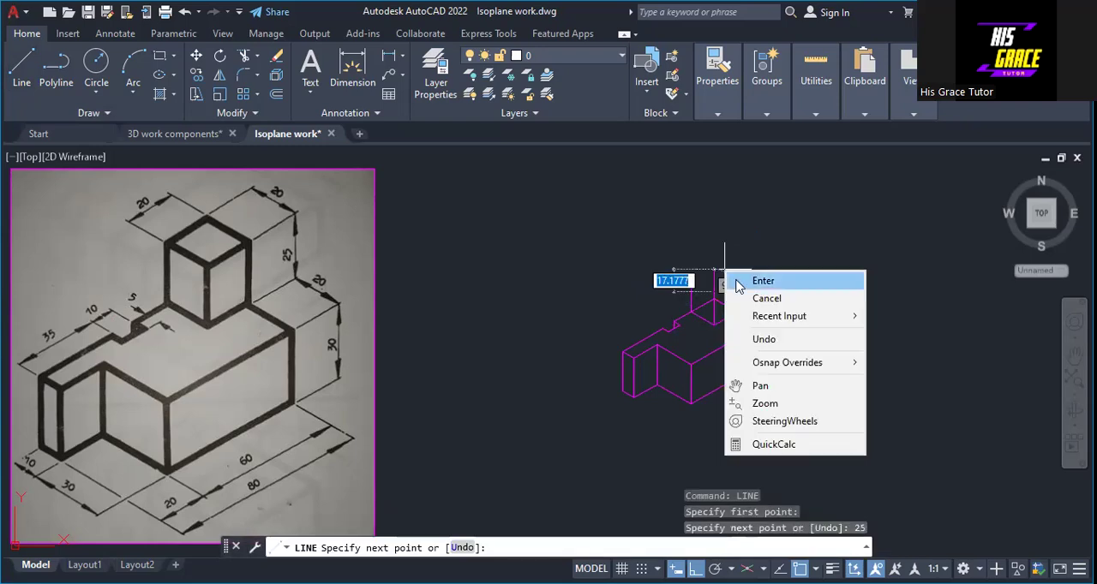
pyautogui.click(737, 284)
# Step: Draw a 25 vertical line upward from the right corner of the 20 by 20 base square
pyautogui.rightClick(755, 258)
pyautogui.click(775, 269)
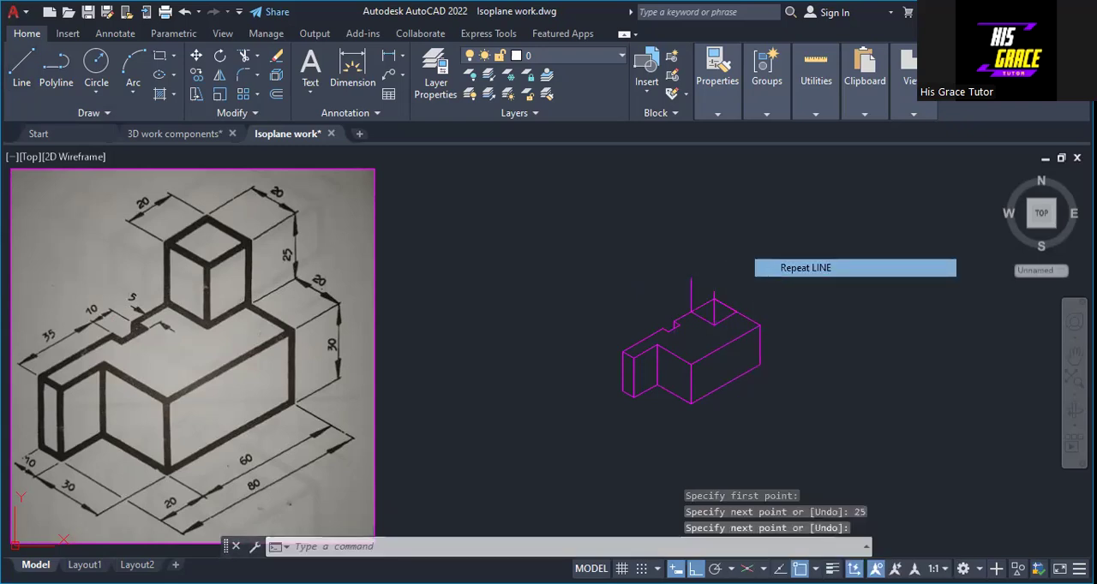
pyautogui.click(735, 310)
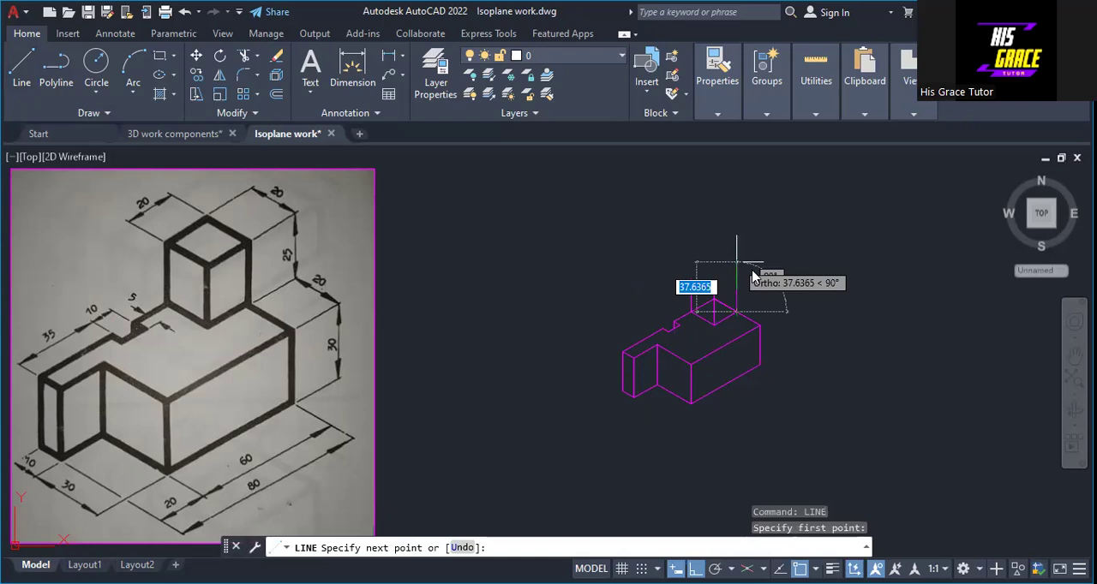
pyautogui.write('25')
pyautogui.press('Return')
pyautogui.rightClick(754, 274)
pyautogui.click(774, 273)
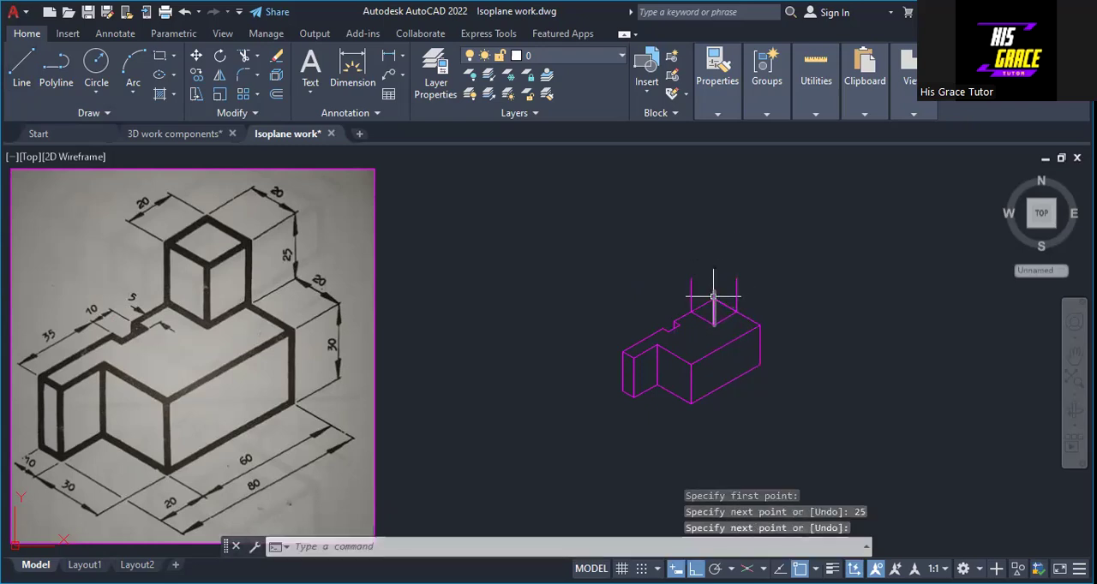
# Step: Draw a 25 vertical line upward from the back corner of the 20 by 20 base square
pyautogui.rightClick(781, 225)
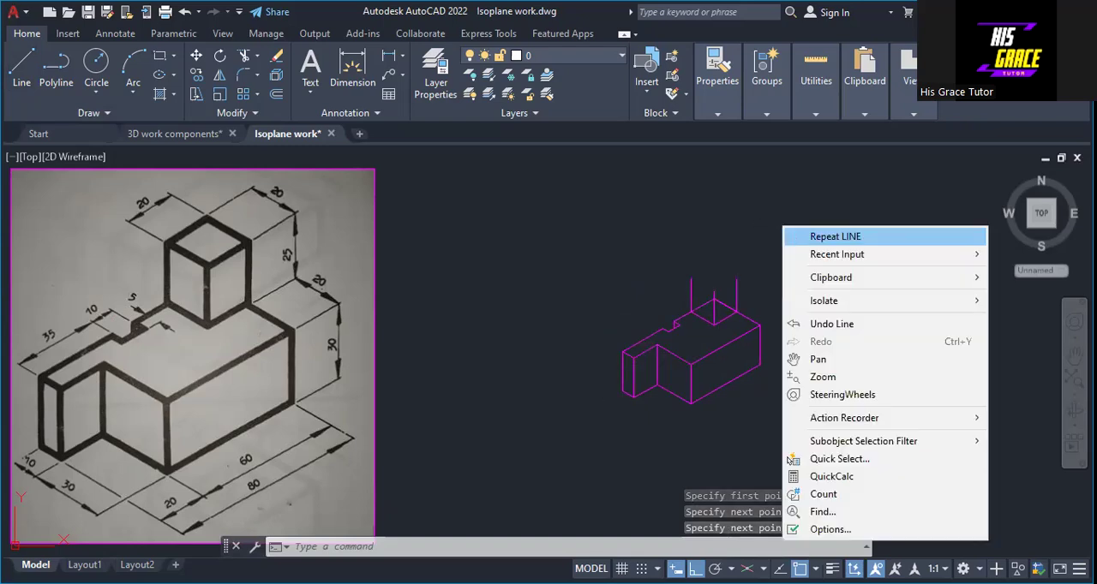
pyautogui.click(835, 237)
pyautogui.click(714, 298)
pyautogui.write('2')
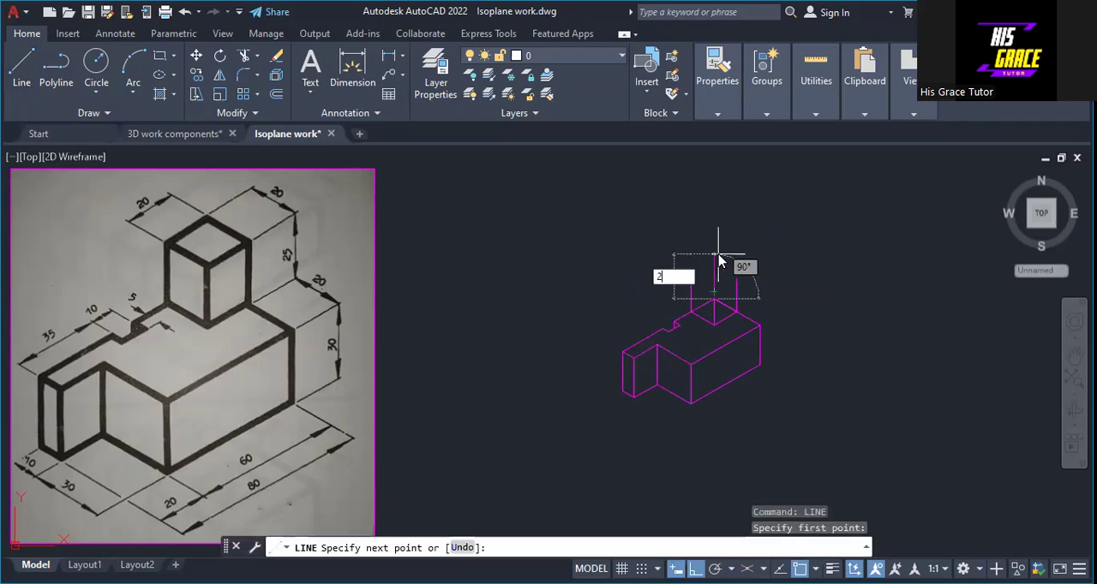
pyautogui.write('5')
pyautogui.rightClick(718, 257)
pyautogui.click(745, 262)
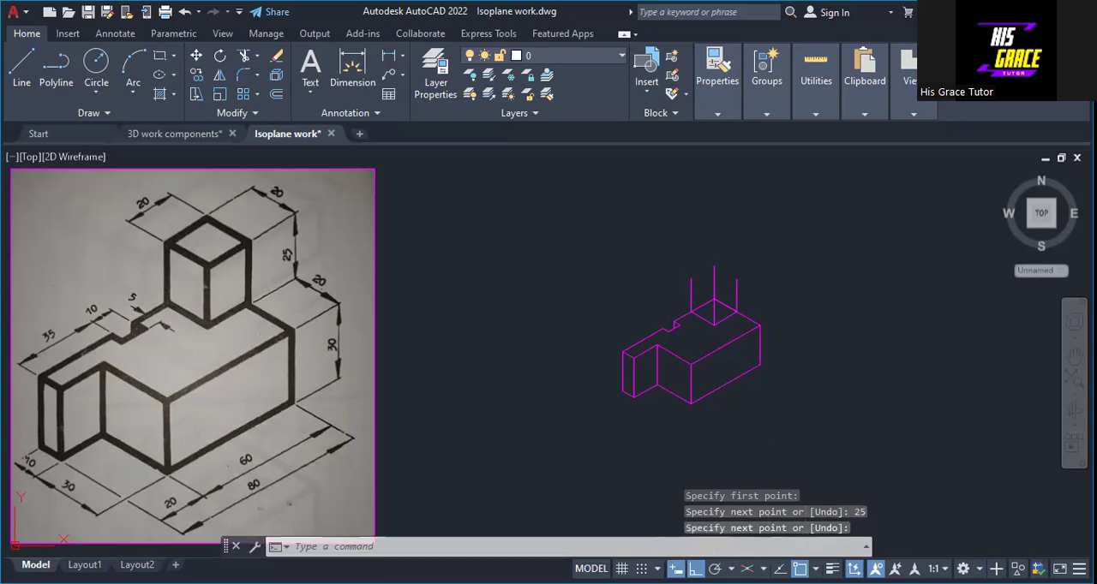
# Step: Turn isometric drafting back on and draw the upright block's top face by joining the upper ends of the four vertical lines
pyautogui.click(747, 570)
pyautogui.click(763, 569)
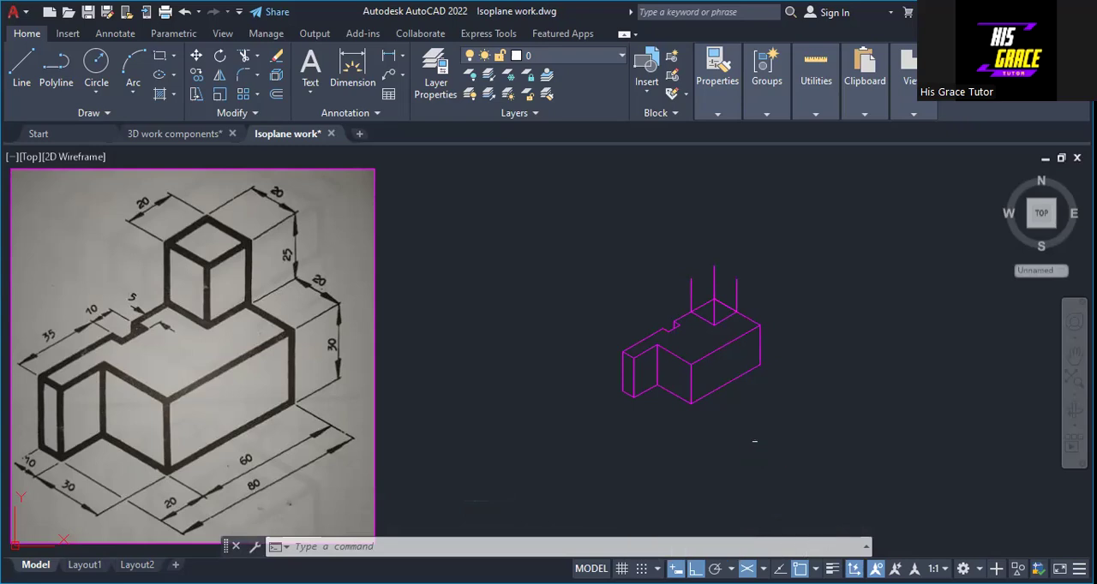
pyautogui.click(19, 69)
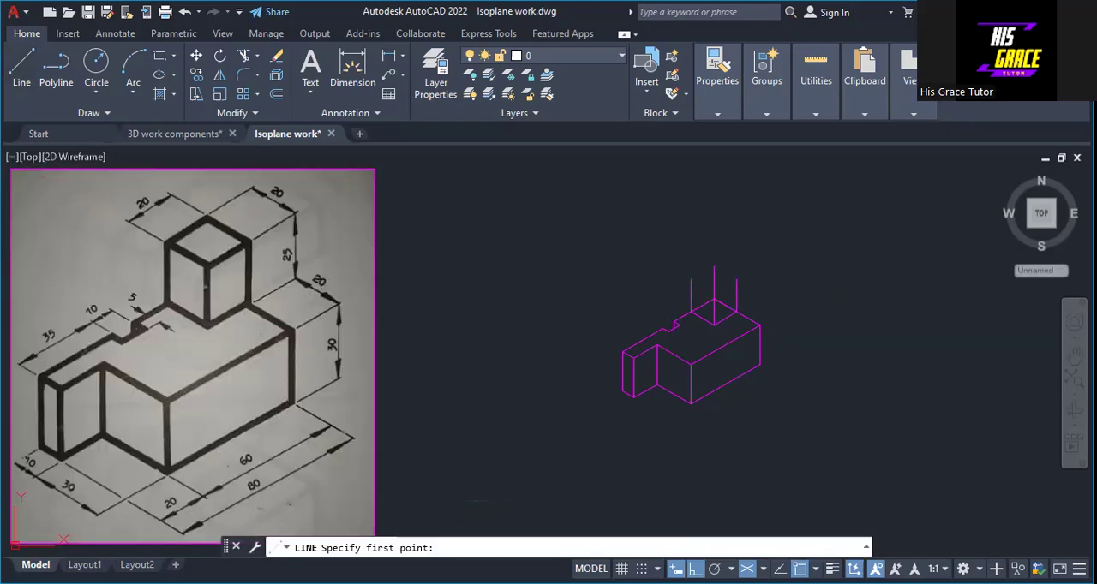
pyautogui.click(691, 280)
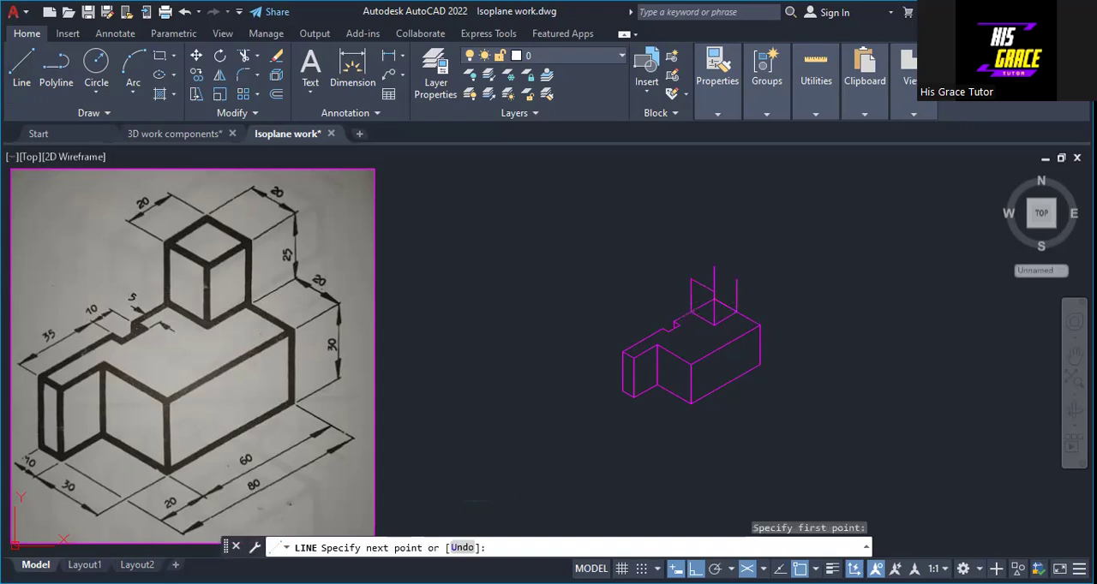
pyautogui.click(714, 267)
pyautogui.click(736, 280)
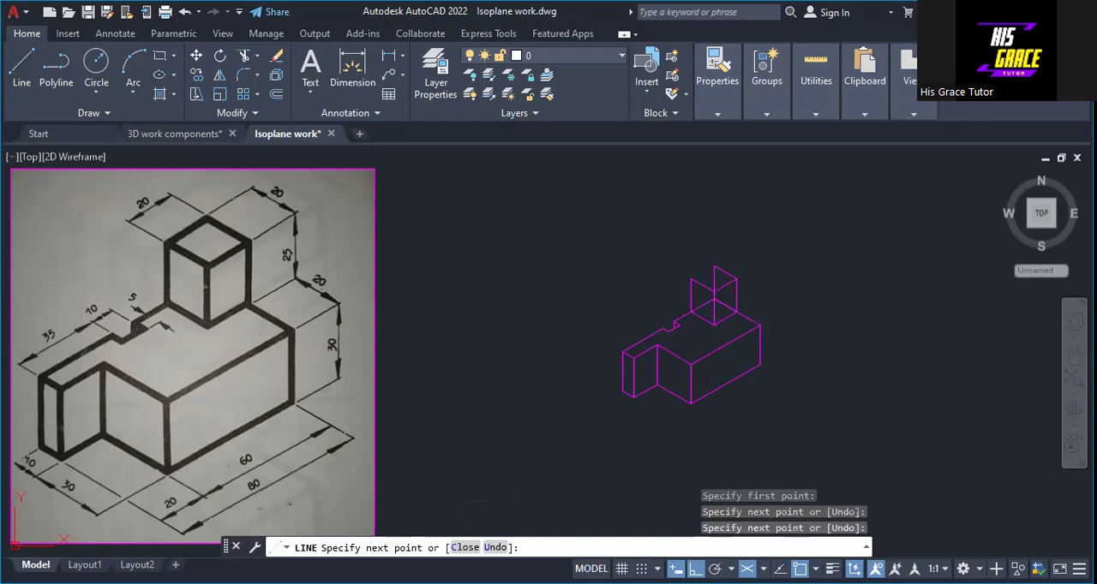
pyautogui.click(714, 267)
pyautogui.click(691, 280)
pyautogui.rightClick(701, 292)
pyautogui.click(718, 290)
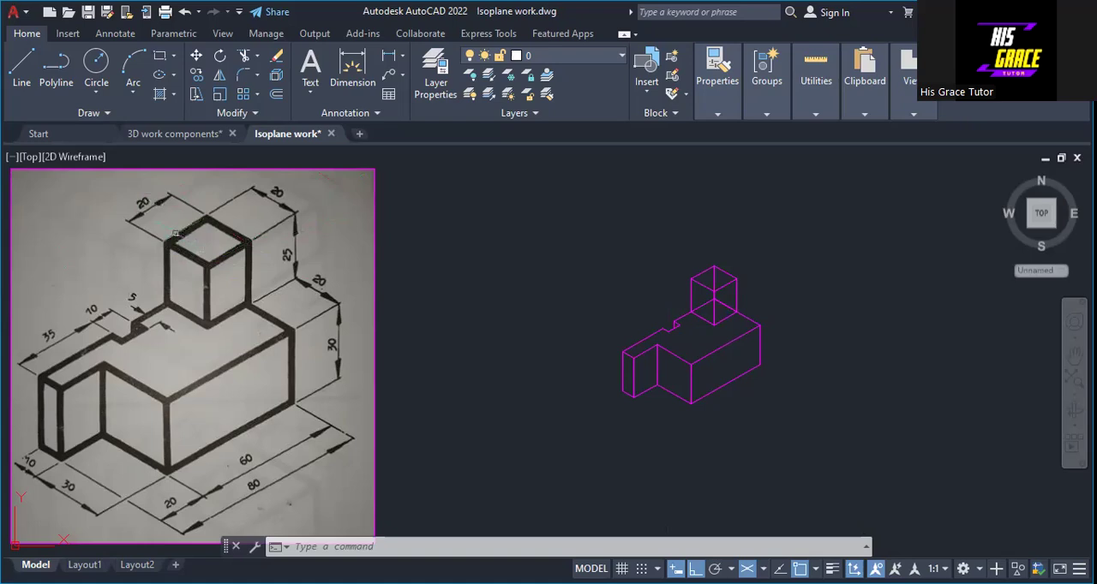
# Step: Trim away the upright block's hidden back vertical edge and its hidden rear left base edge
pyautogui.click(236, 79)
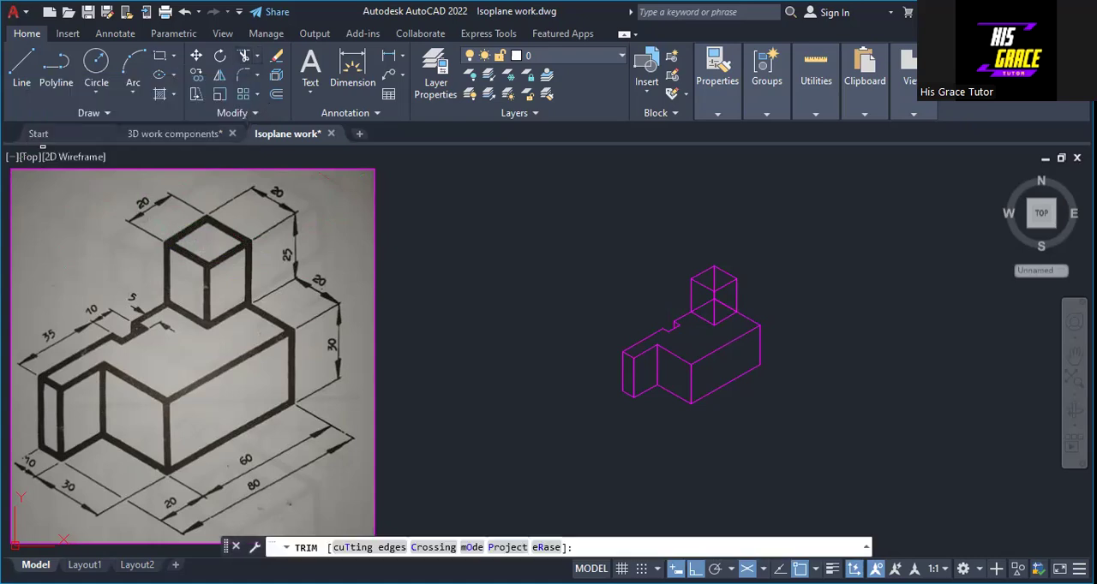
pyautogui.click(723, 303)
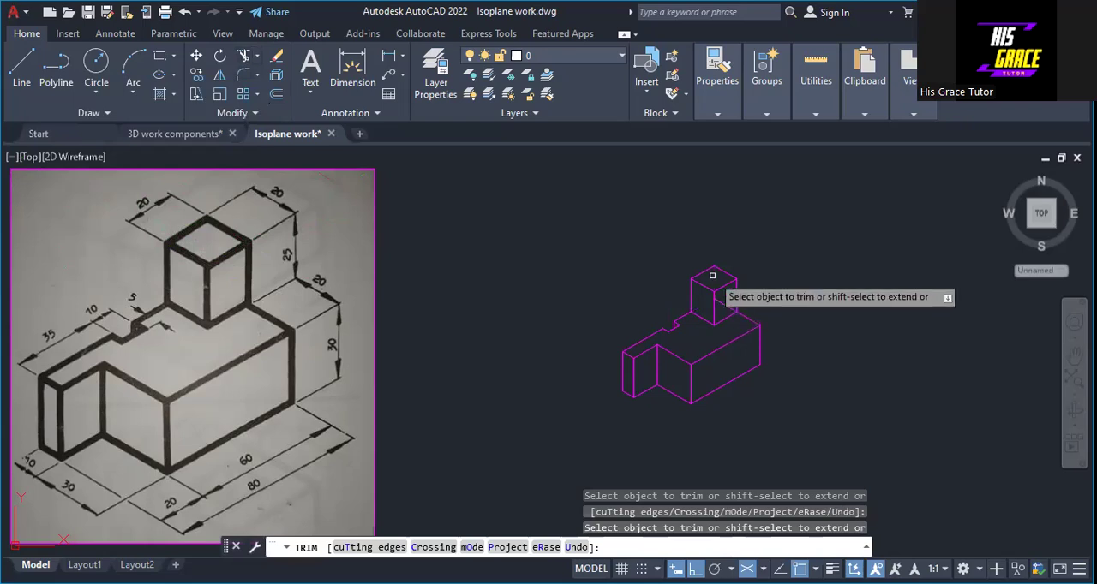
pyautogui.rightClick(763, 253)
pyautogui.click(777, 260)
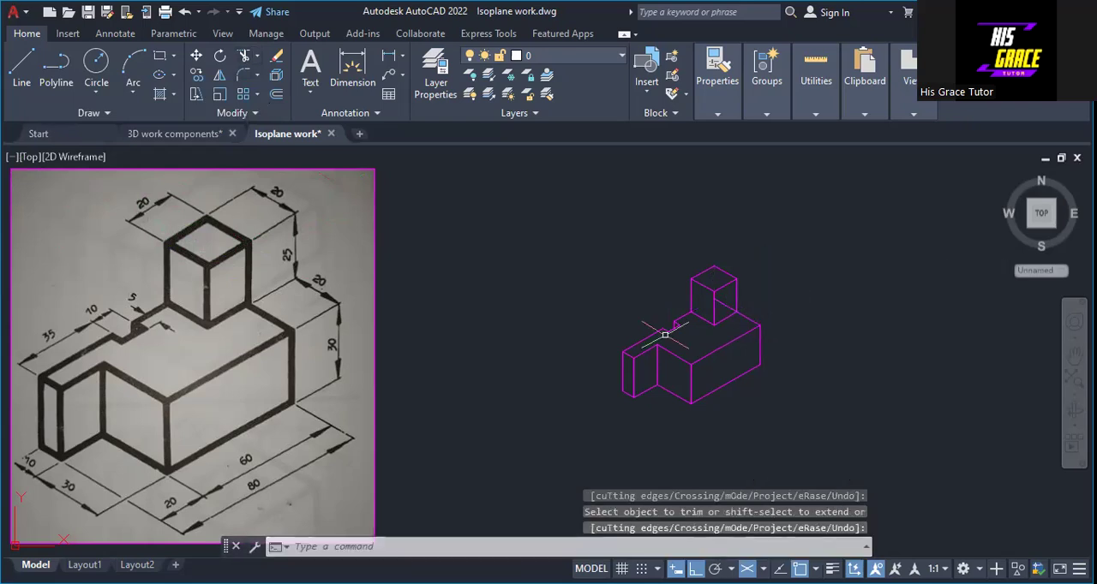
# Step: Trim away the remaining hidden rear right base edge inside the upright block
pyautogui.scroll(5, 664, 334)
pyautogui.moveTo(664, 328)
pyautogui.mouseDown(button='middle')
pyautogui.moveTo(536, 289)
pyautogui.moveTo(493, 292)
pyautogui.mouseUp(button='middle')
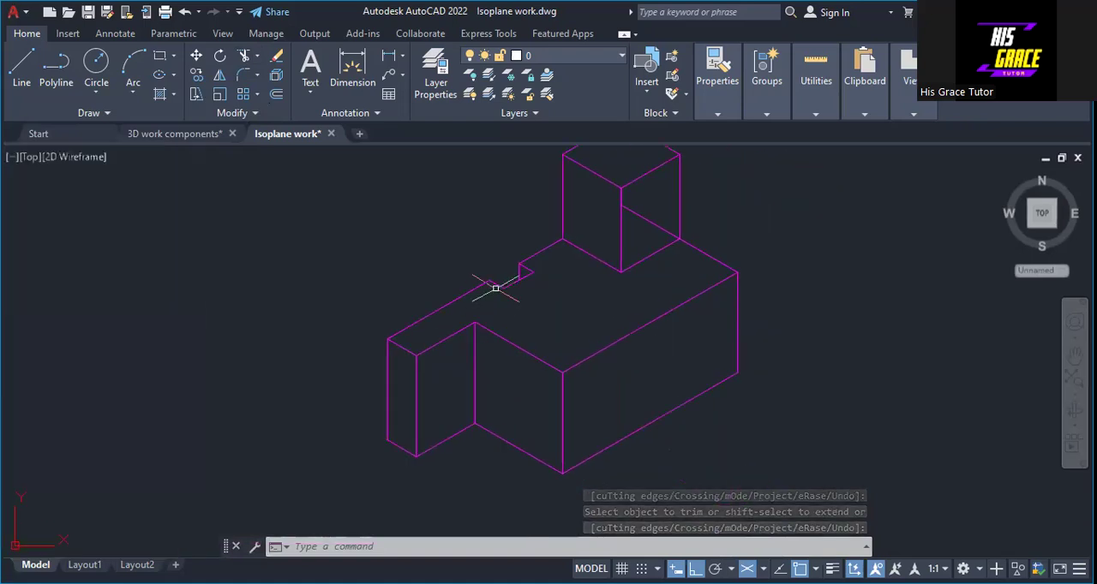
pyautogui.scroll(-3, 495, 288)
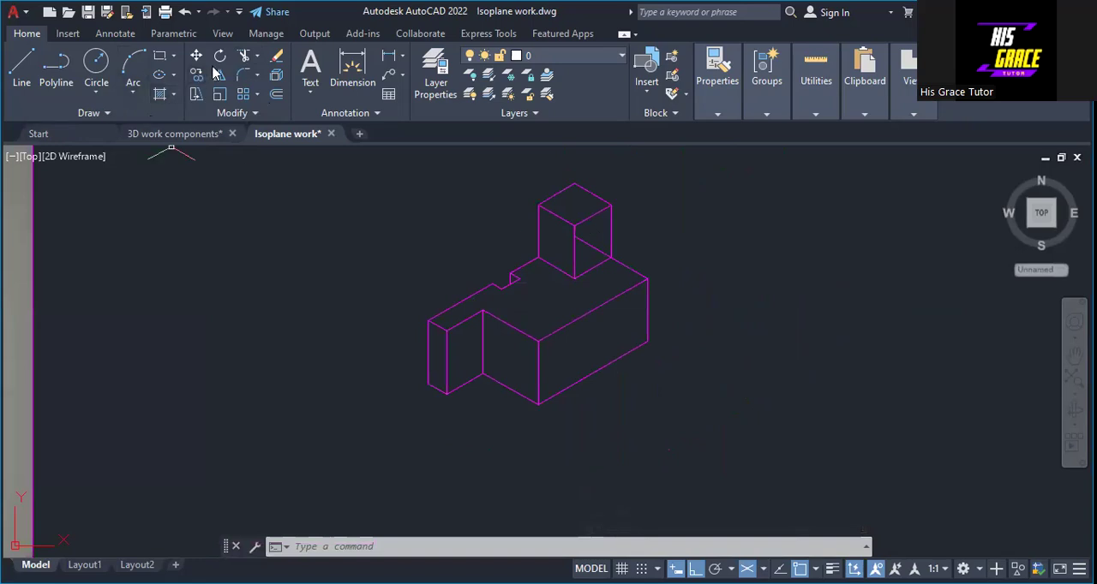
pyautogui.click(245, 55)
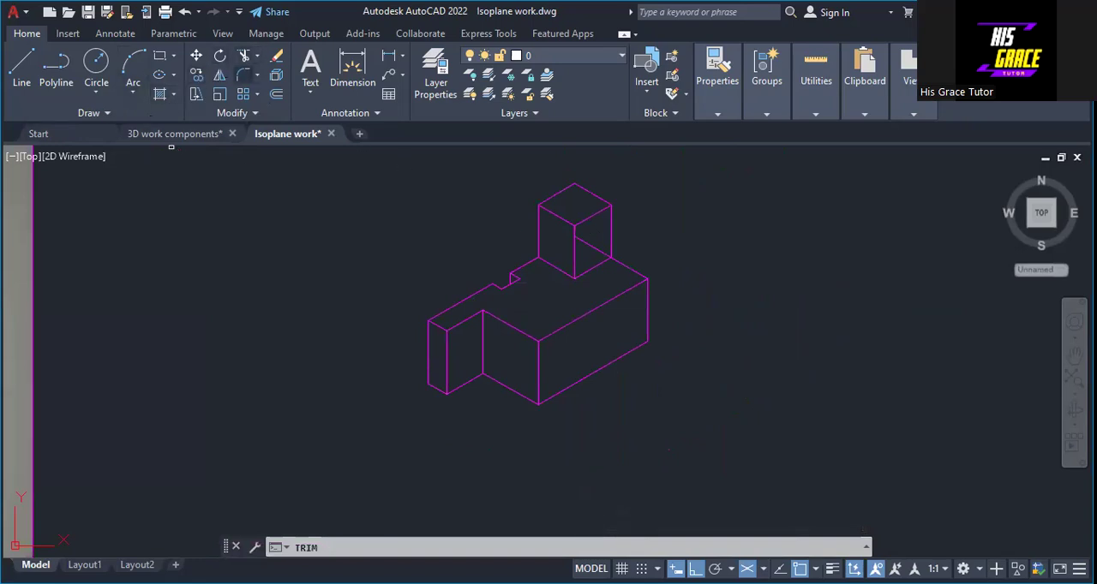
pyautogui.scroll(2, 576, 257)
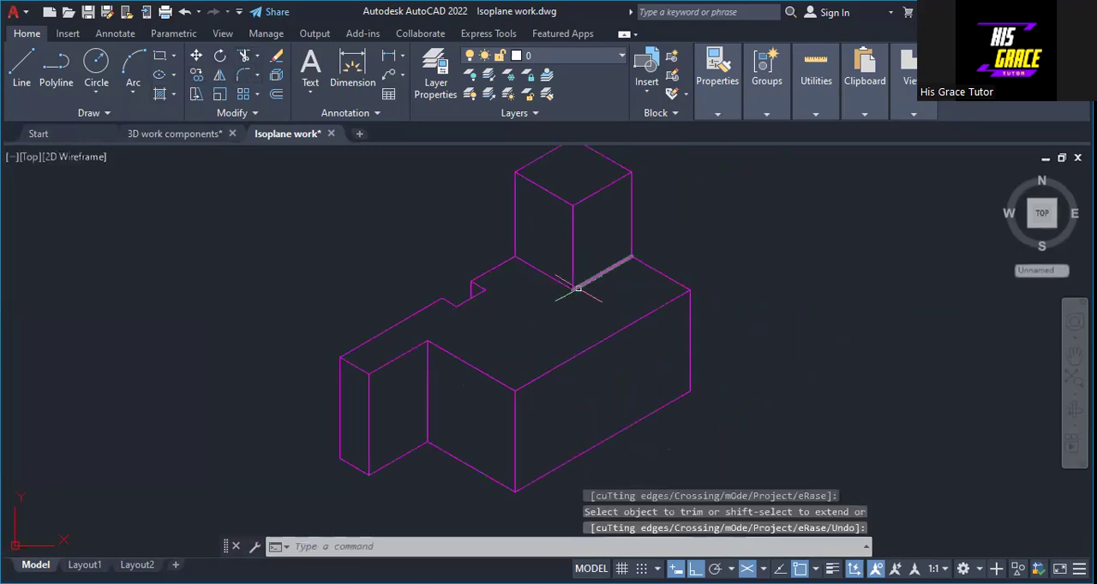
pyautogui.scroll(-3, 613, 322)
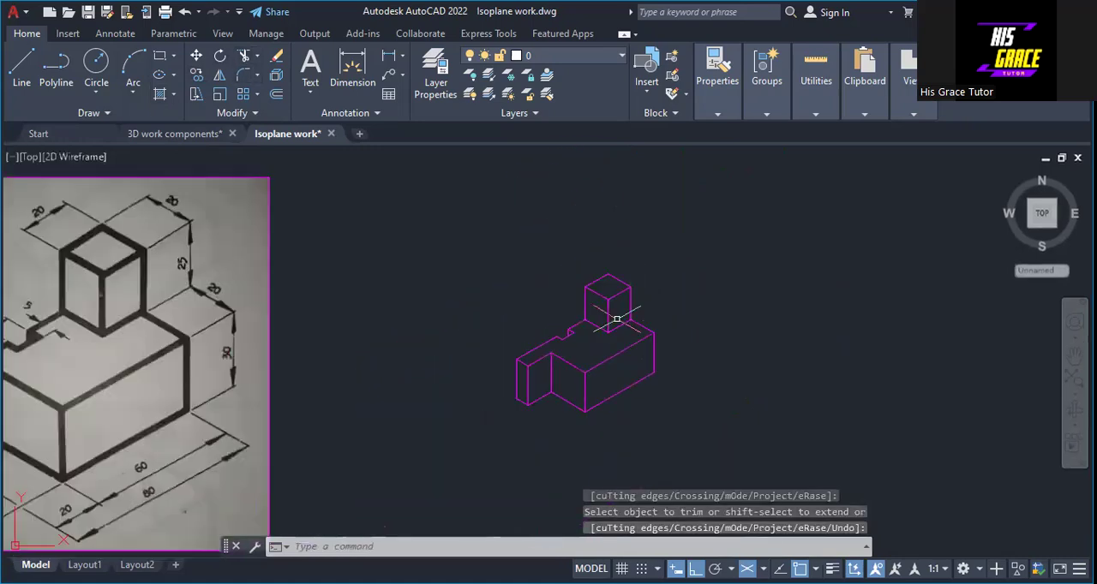
pyautogui.scroll(-1, 616, 318)
pyautogui.scroll(1, 443, 311)
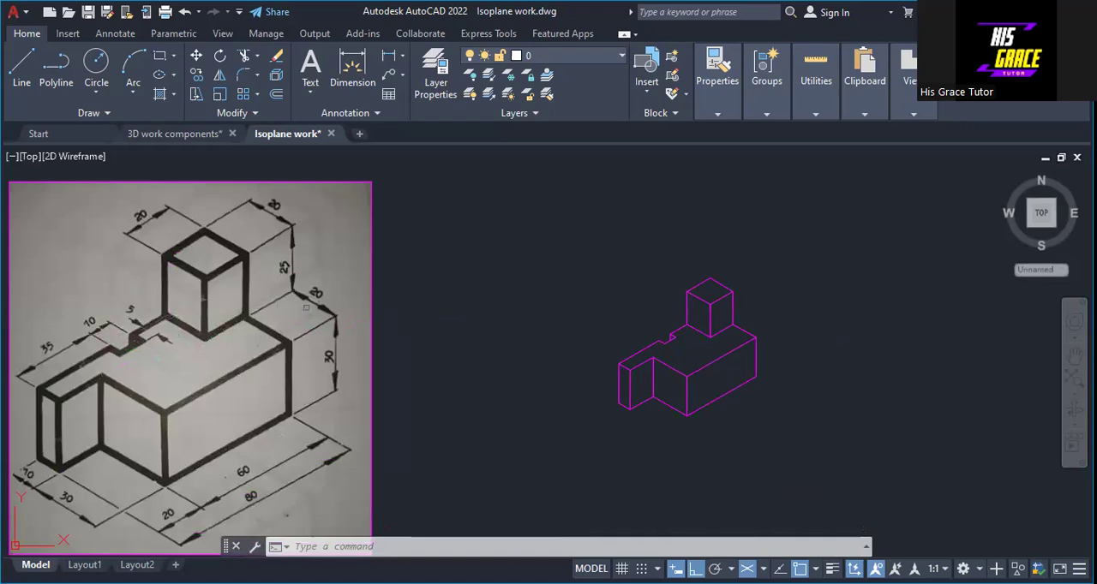
pyautogui.scroll(3, 691, 323)
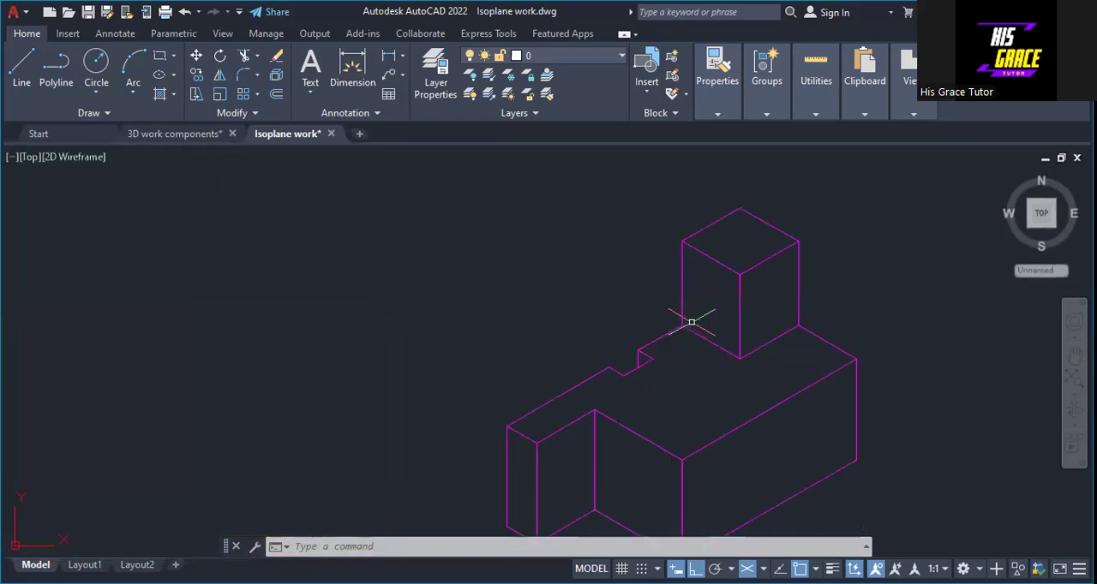
pyautogui.moveTo(692, 322)
pyautogui.mouseDown(button='middle')
pyautogui.moveTo(609, 256)
pyautogui.moveTo(617, 283)
pyautogui.mouseUp(button='middle')
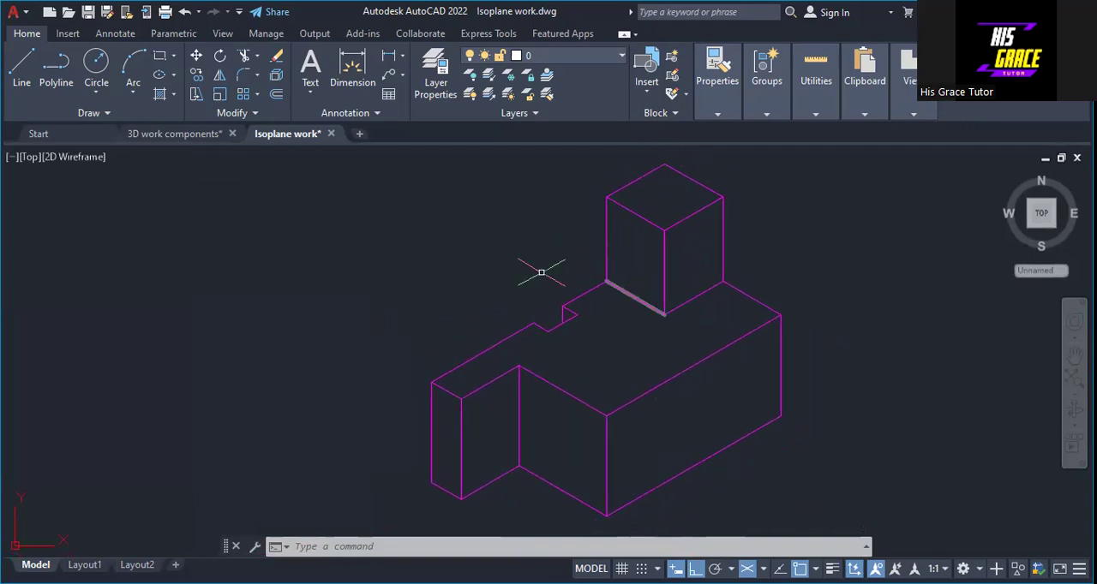